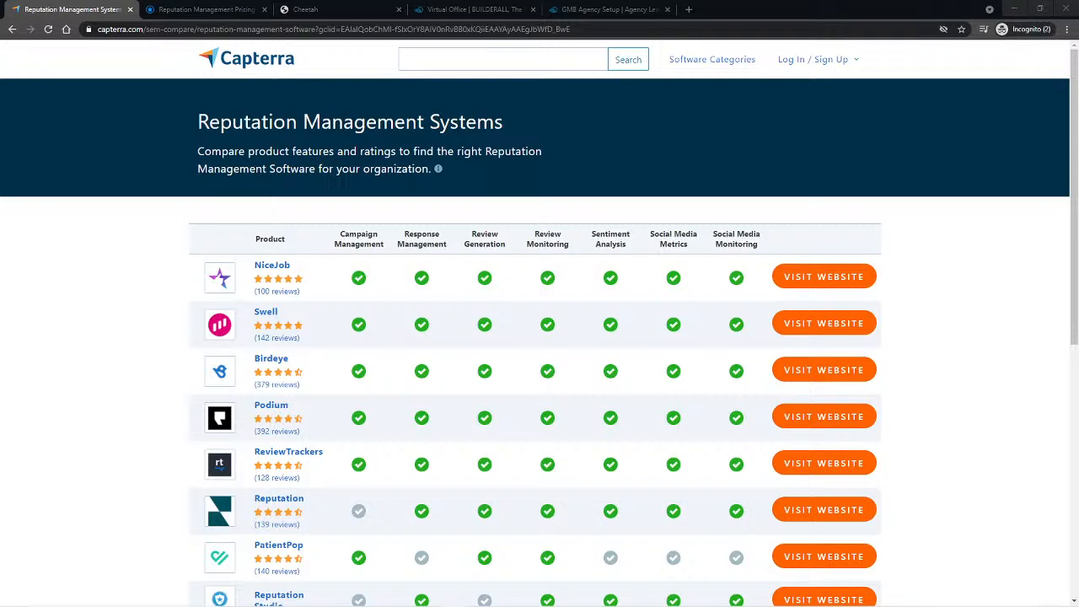
Step: Examine the Capterra feature comparison of reputation management systems and the Grade.us pricing plans
{"action": "scroll", "coordinate": [956, 380], "scroll_direction": "down", "scroll_amount": 1}
{"action": "scroll", "coordinate": [956, 380], "scroll_direction": "up", "scroll_amount": 1}
{"action": "scroll", "coordinate": [994, 476], "scroll_direction": "down", "scroll_amount": 1}
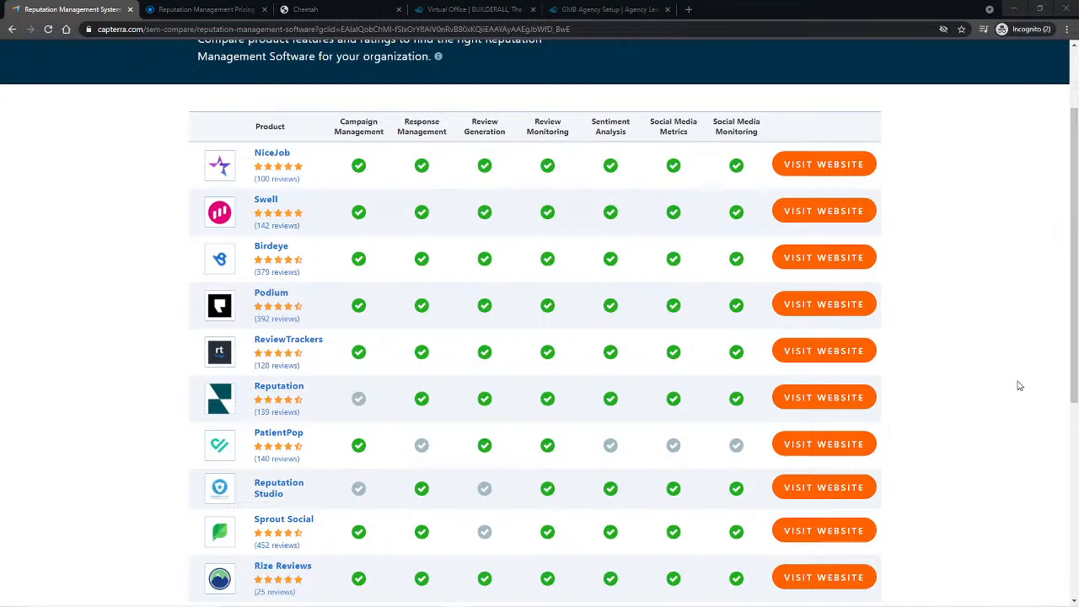
{"action": "scroll", "coordinate": [1021, 392], "scroll_direction": "down", "scroll_amount": 1}
{"action": "scroll", "coordinate": [1020, 391], "scroll_direction": "up", "scroll_amount": 2}
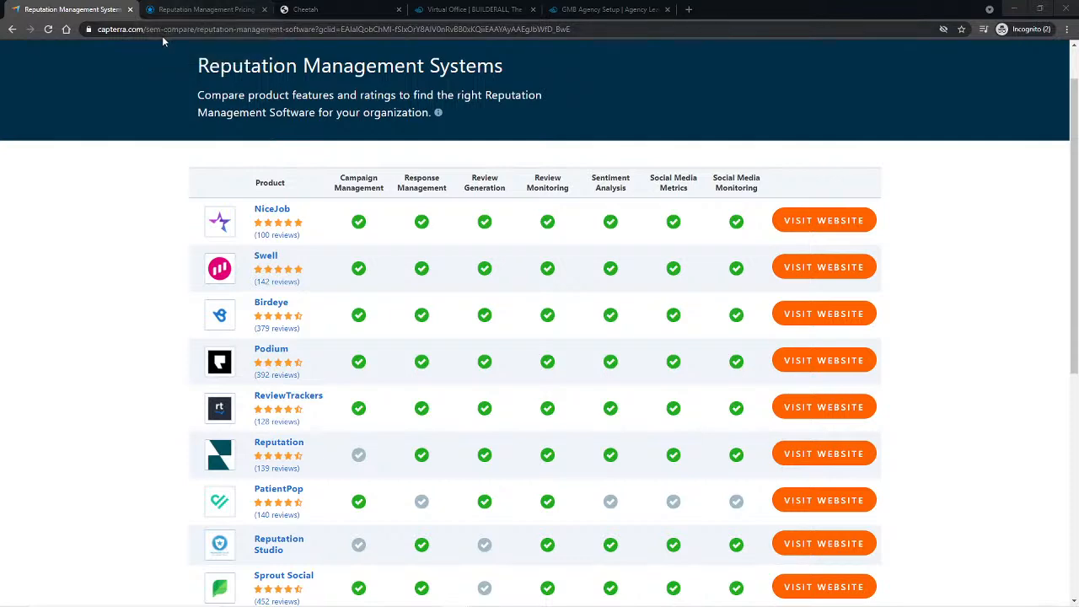
{"action": "left_click", "coordinate": [193, 7]}
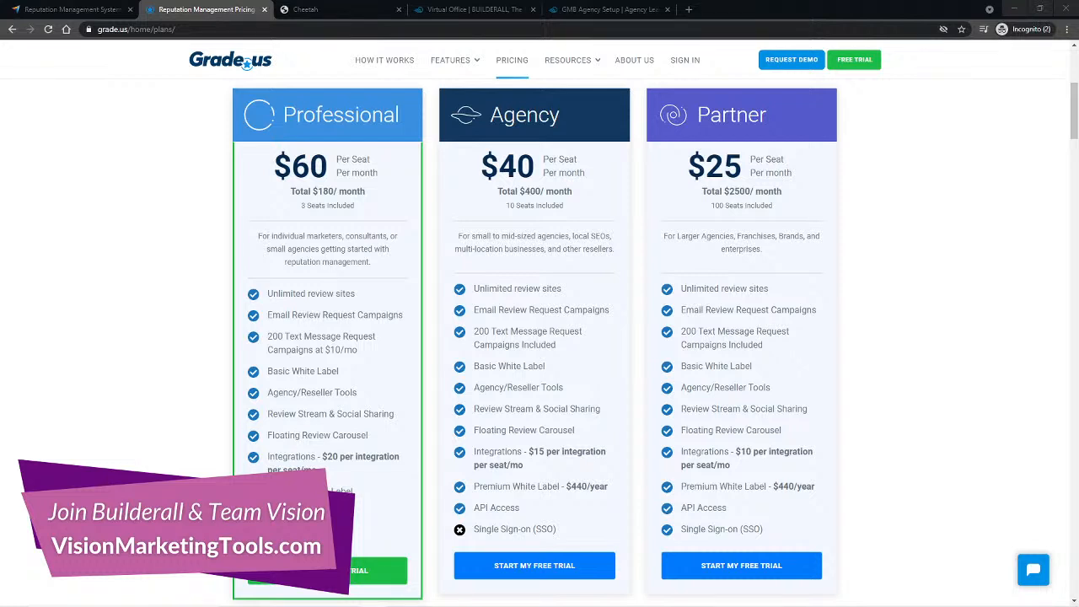
Step: Switch to the Cheetah website builder and review the "Happy with service?" and "Yes, fill out review" pop-ups
{"action": "left_click", "coordinate": [341, 7]}
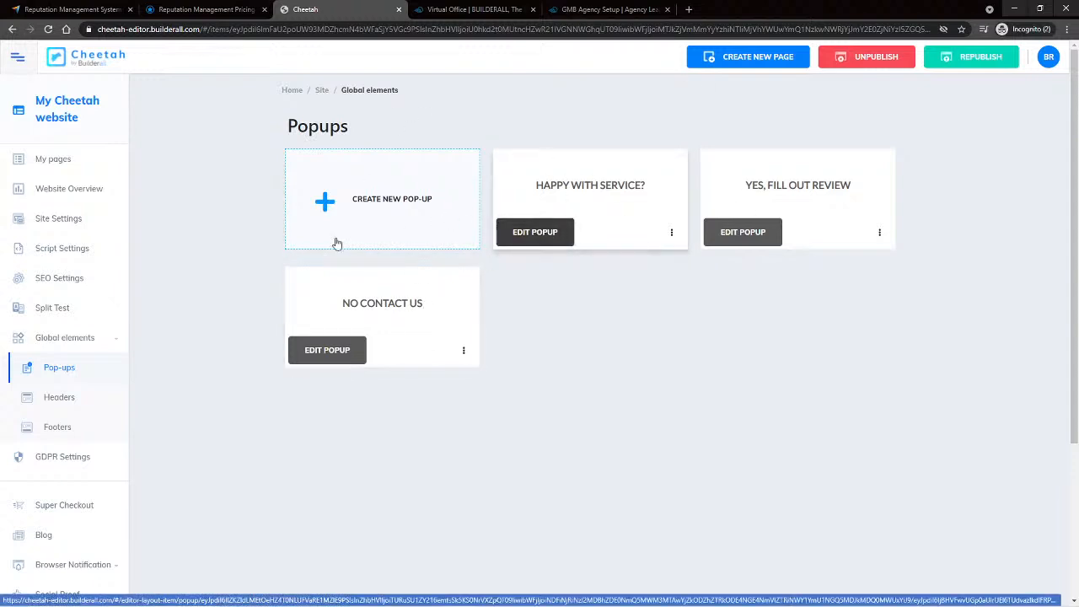
{"action": "left_click", "coordinate": [544, 235]}
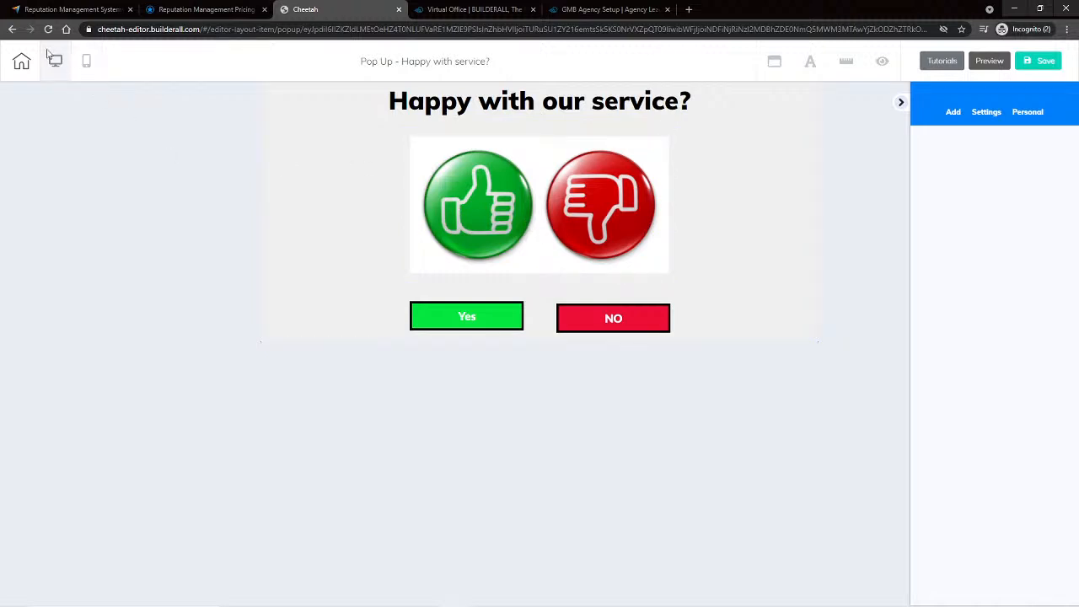
{"action": "left_click", "coordinate": [12, 29]}
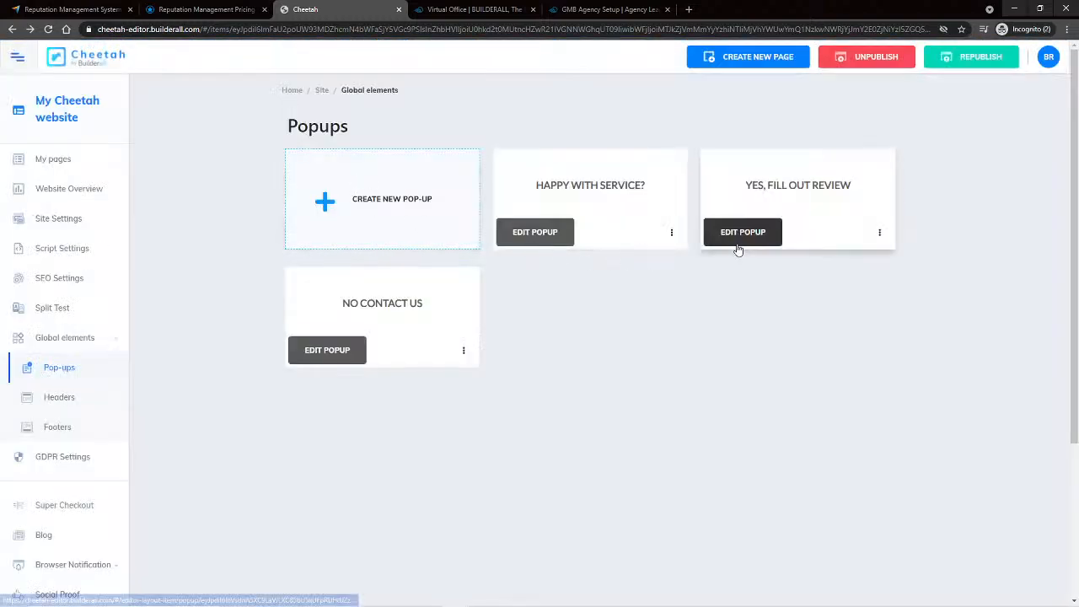
{"action": "left_click", "coordinate": [749, 235]}
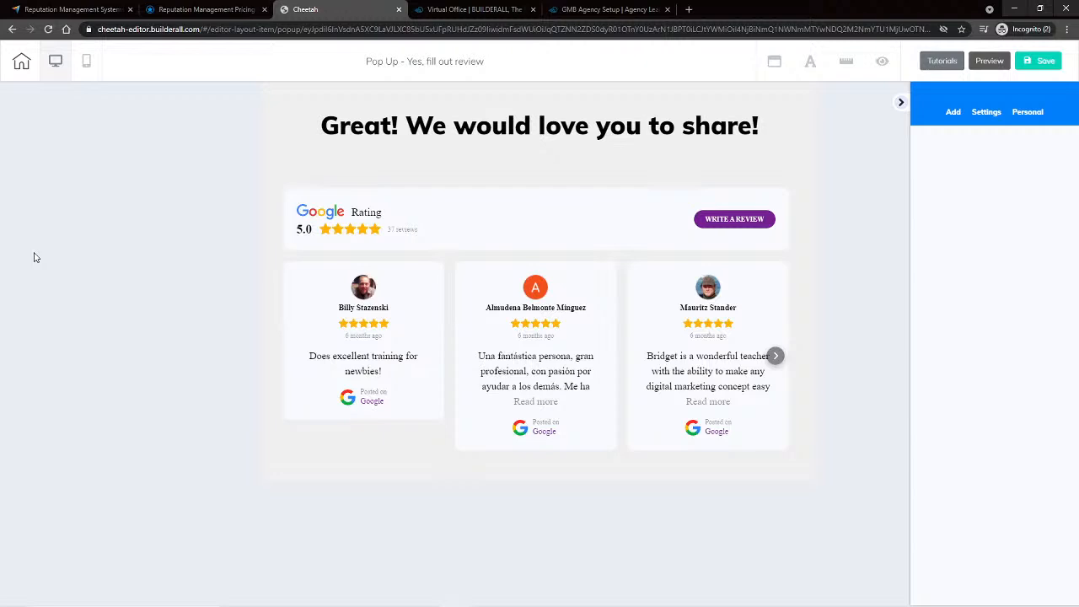
{"action": "left_click", "coordinate": [12, 29]}
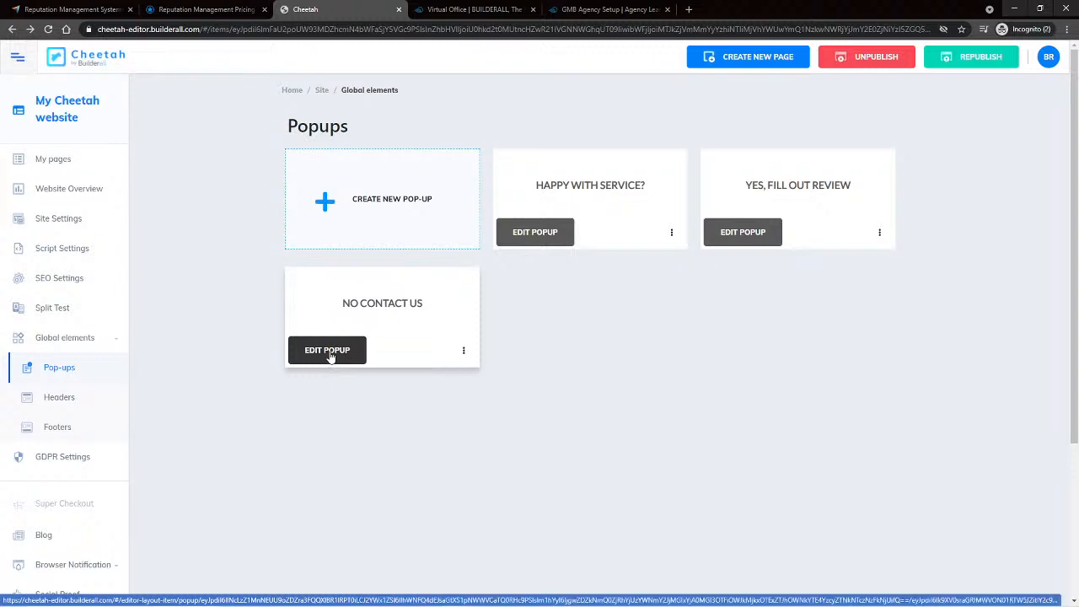
Step: Open the "No contact us" pop-up and inspect its contact form's email and field settings without saving
{"action": "left_click", "coordinate": [330, 355]}
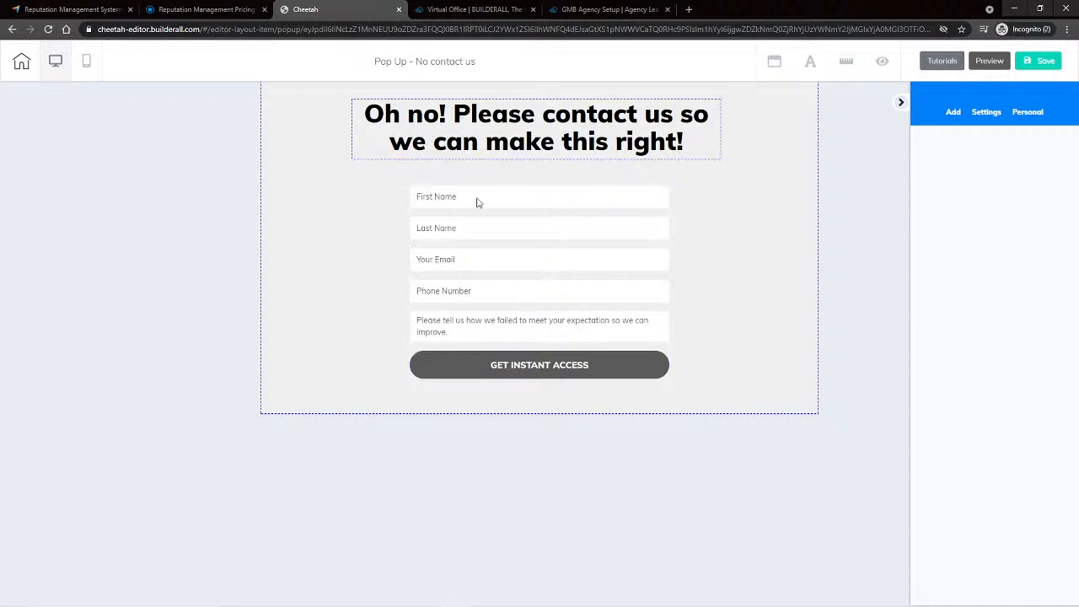
{"action": "left_click", "coordinate": [567, 253]}
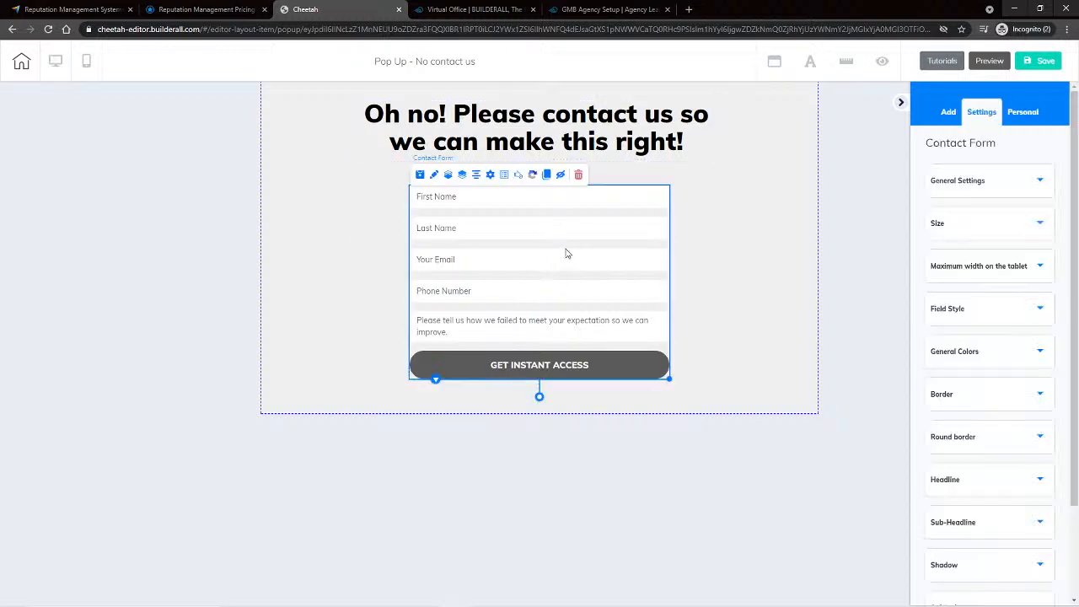
{"action": "left_click", "coordinate": [489, 177]}
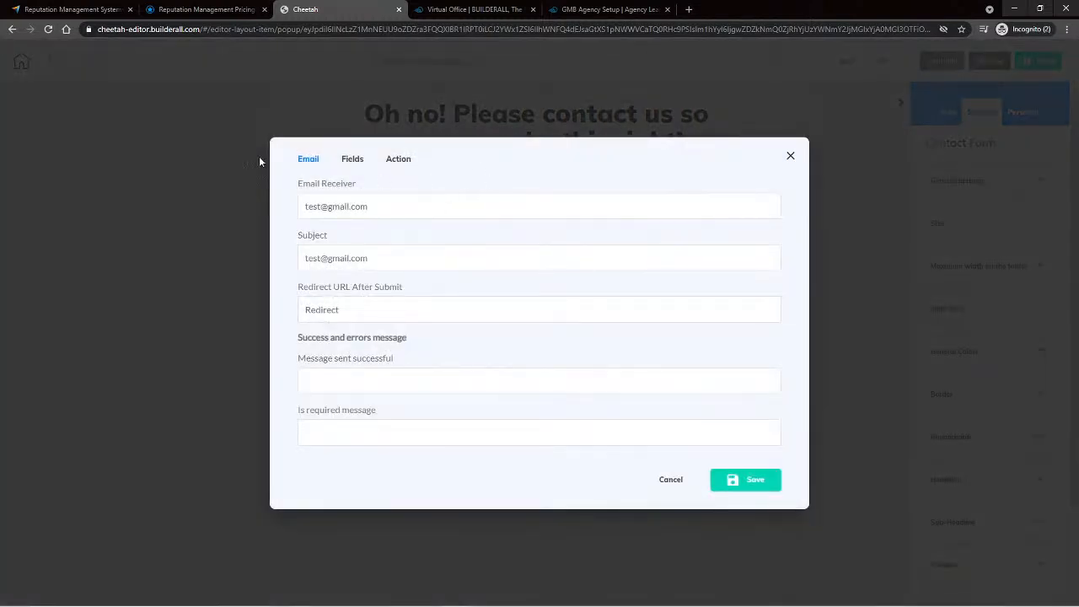
{"action": "left_click", "coordinate": [352, 158]}
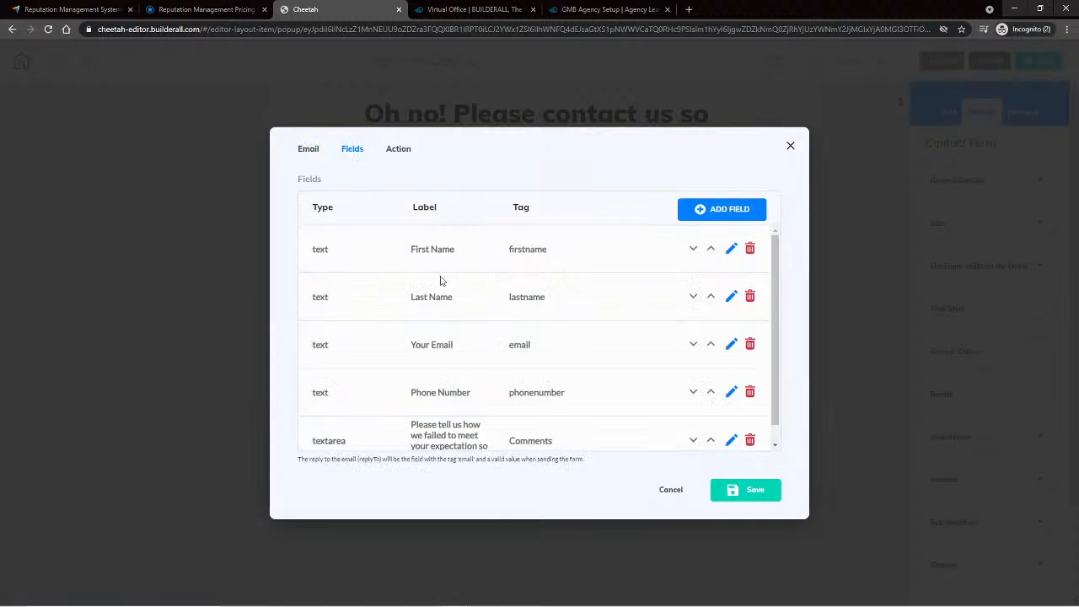
{"action": "left_click", "coordinate": [308, 150]}
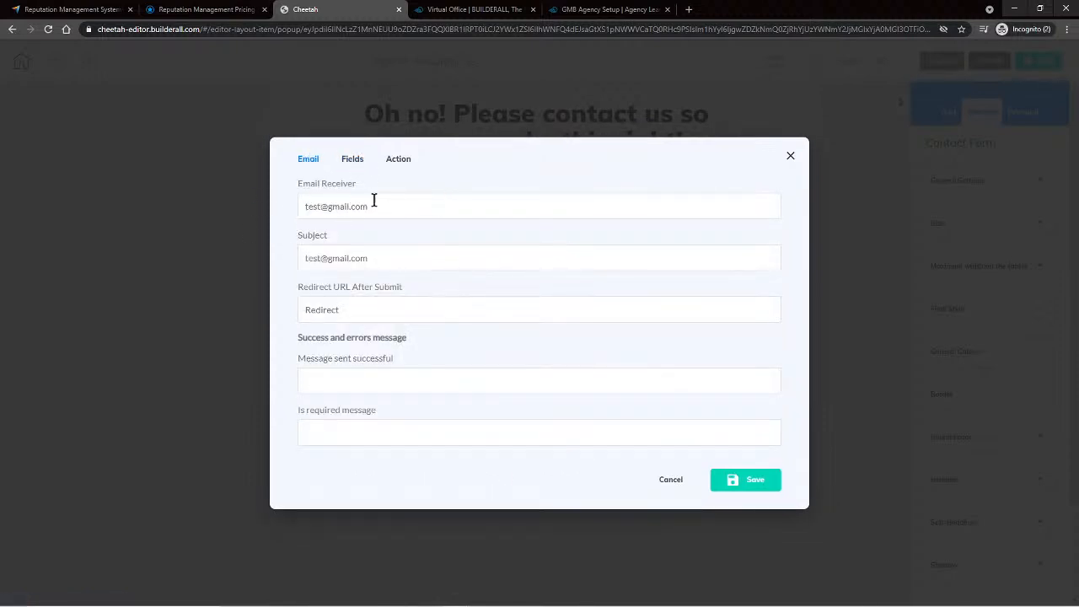
{"action": "left_click_drag", "start_coordinate": [391, 258], "coordinate": [292, 263]}
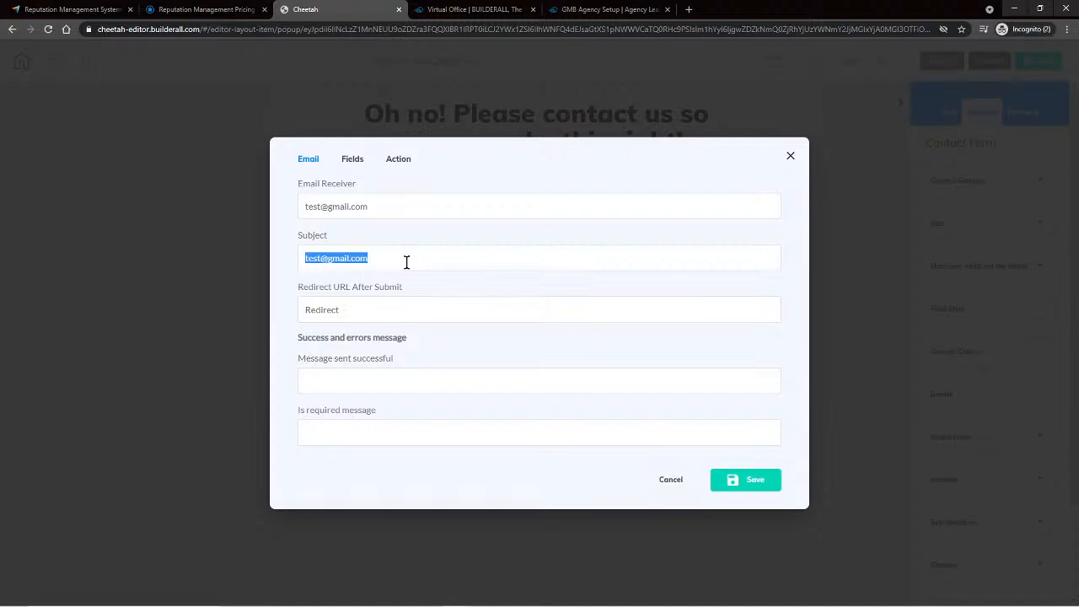
{"action": "left_click", "coordinate": [675, 479]}
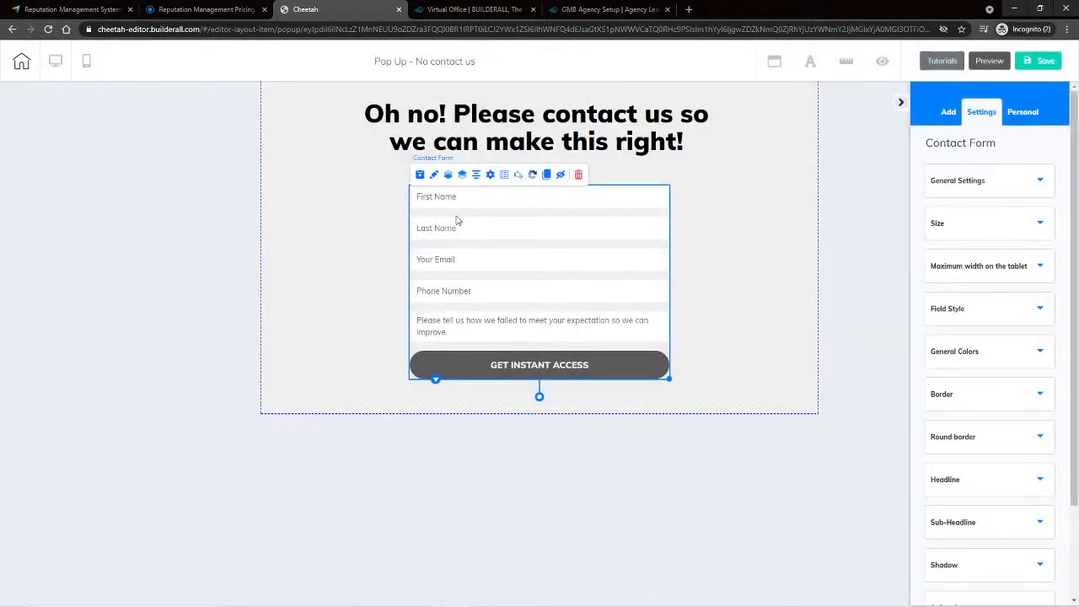
Step: Leave the "No contact us" pop-up editor and return to the site's list of pop-ups
{"action": "left_click", "coordinate": [18, 64]}
{"action": "left_click", "coordinate": [582, 345]}
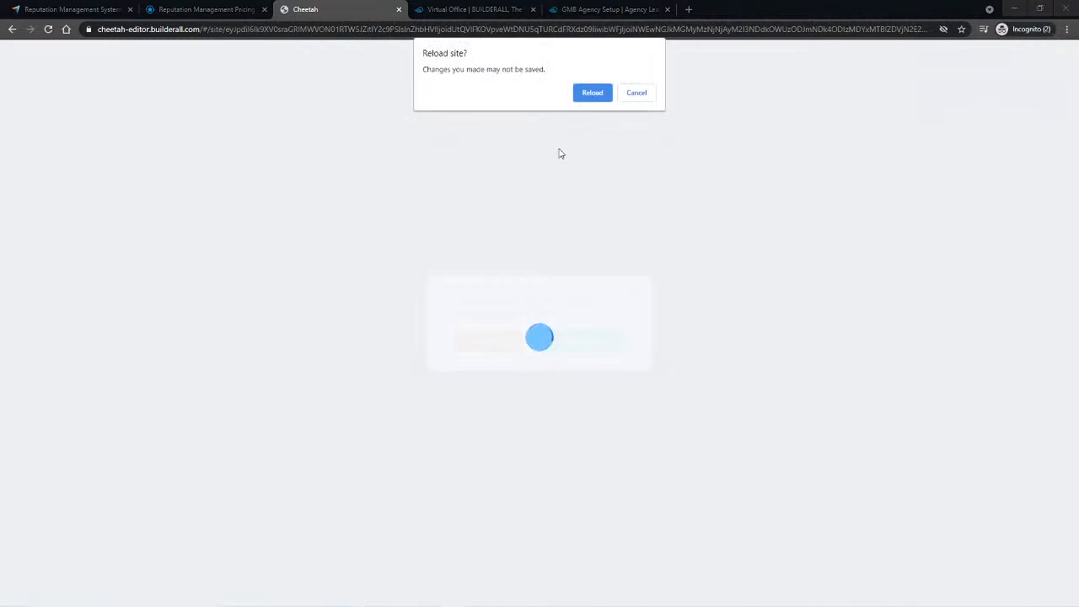
{"action": "left_click", "coordinate": [592, 92]}
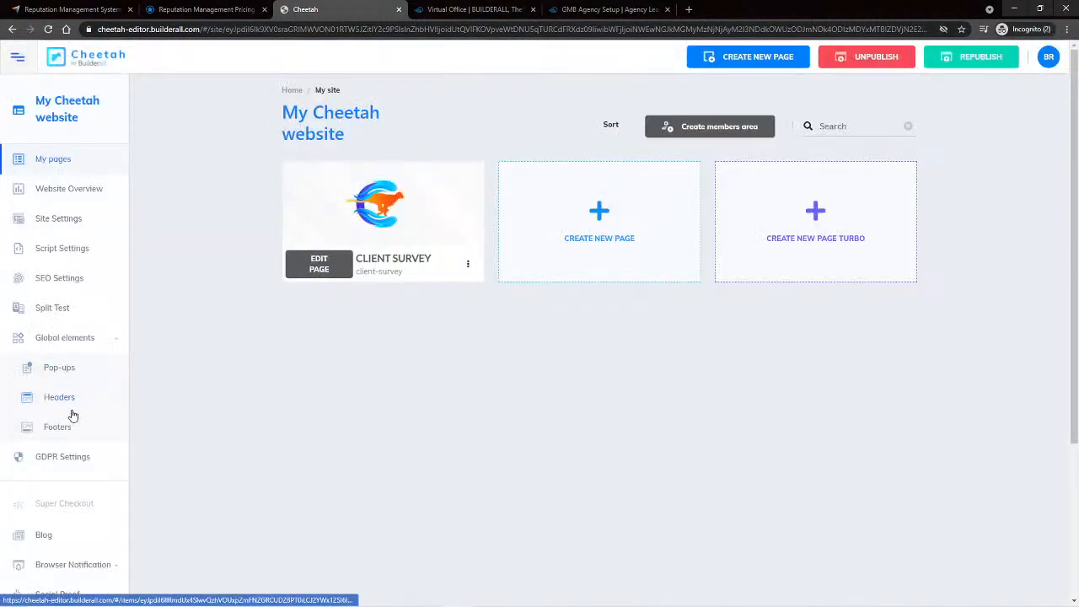
{"action": "left_click", "coordinate": [69, 367]}
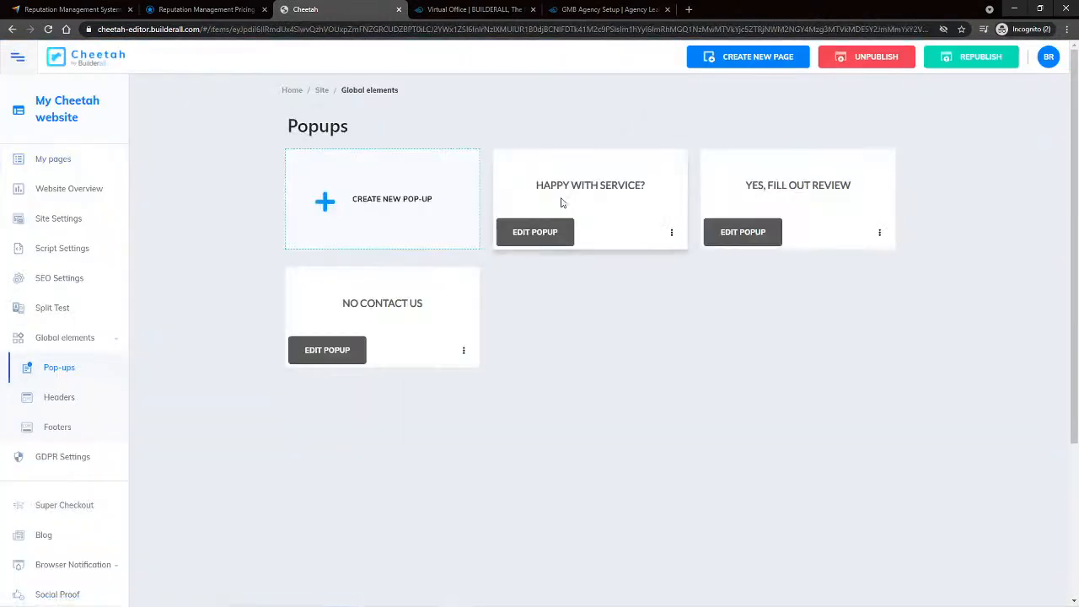
Step: In the "Happy with service?" pop-up, link the Yes button to the "Yes, fill out review" pop-up
{"action": "left_click", "coordinate": [532, 236]}
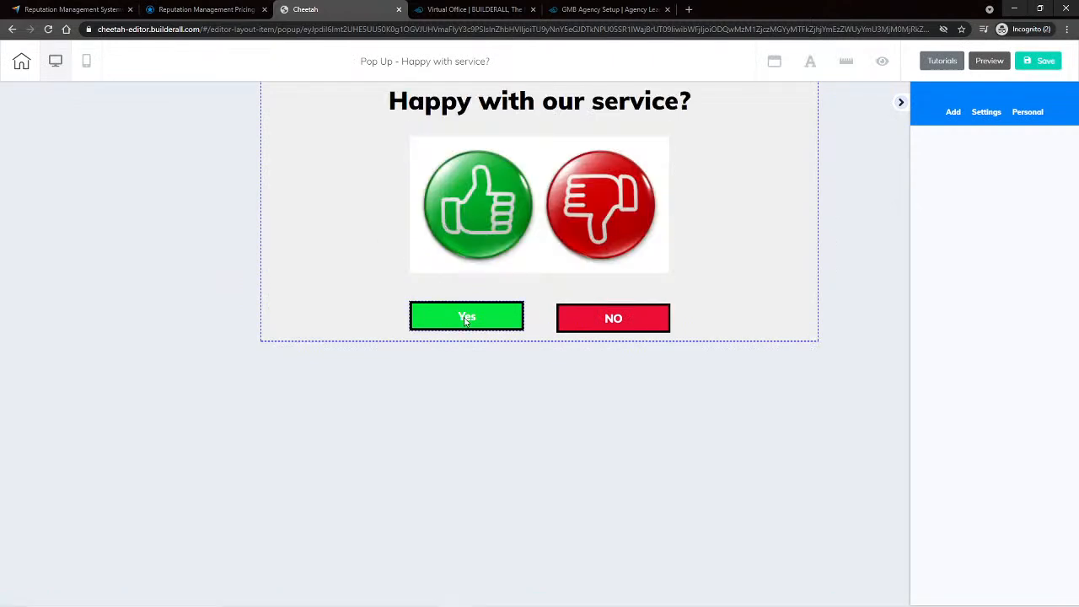
{"action": "left_click", "coordinate": [466, 318]}
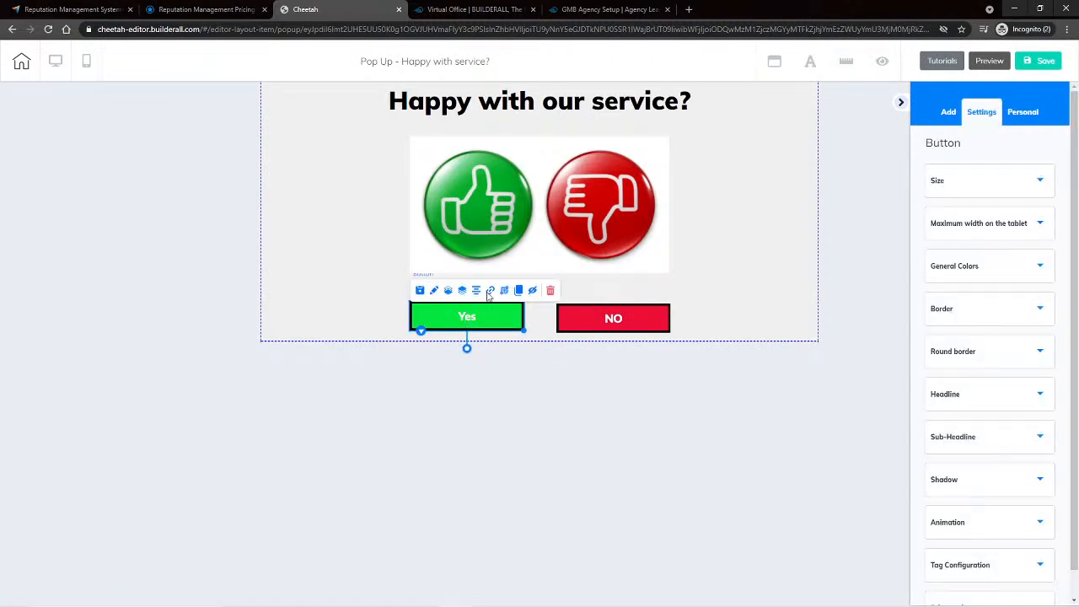
{"action": "left_click", "coordinate": [490, 291]}
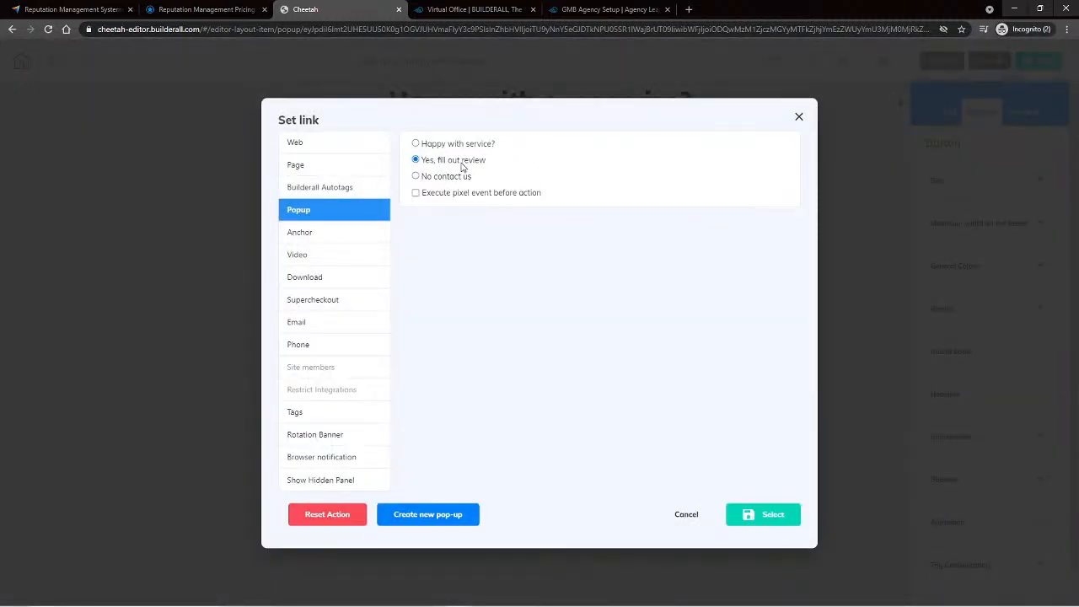
{"action": "left_click", "coordinate": [762, 515]}
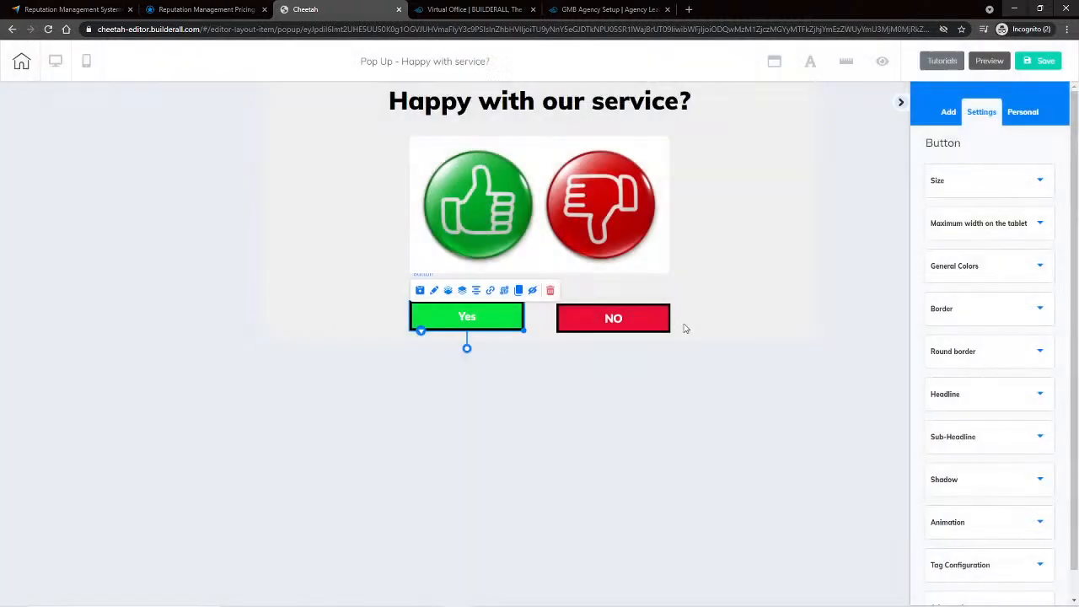
Step: Link the NO button to the "No contact us" pop-up
{"action": "left_click", "coordinate": [605, 322]}
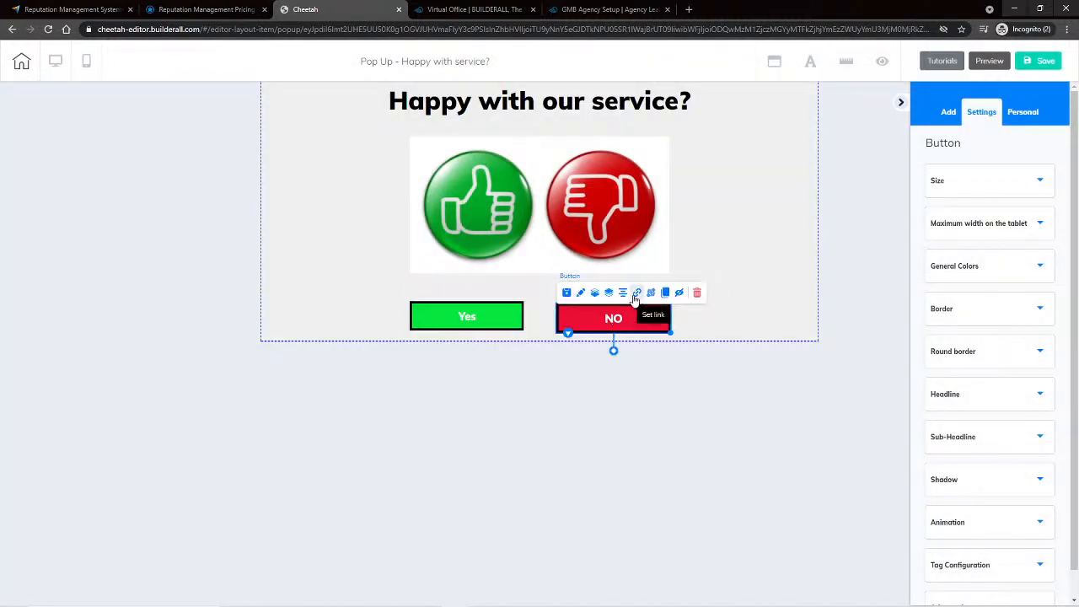
{"action": "left_click", "coordinate": [636, 294]}
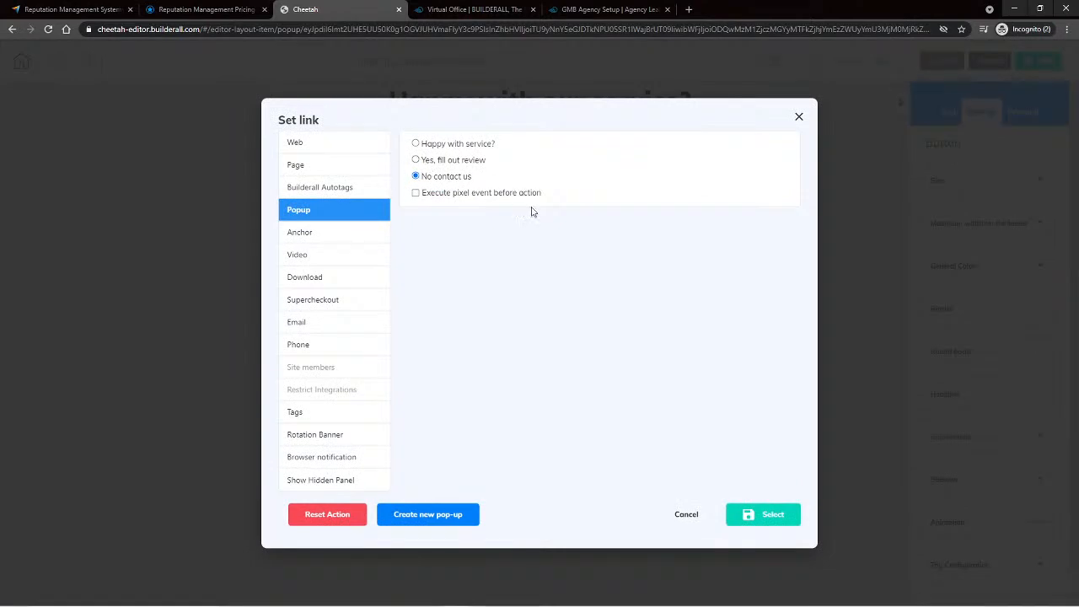
{"action": "left_click", "coordinate": [765, 514]}
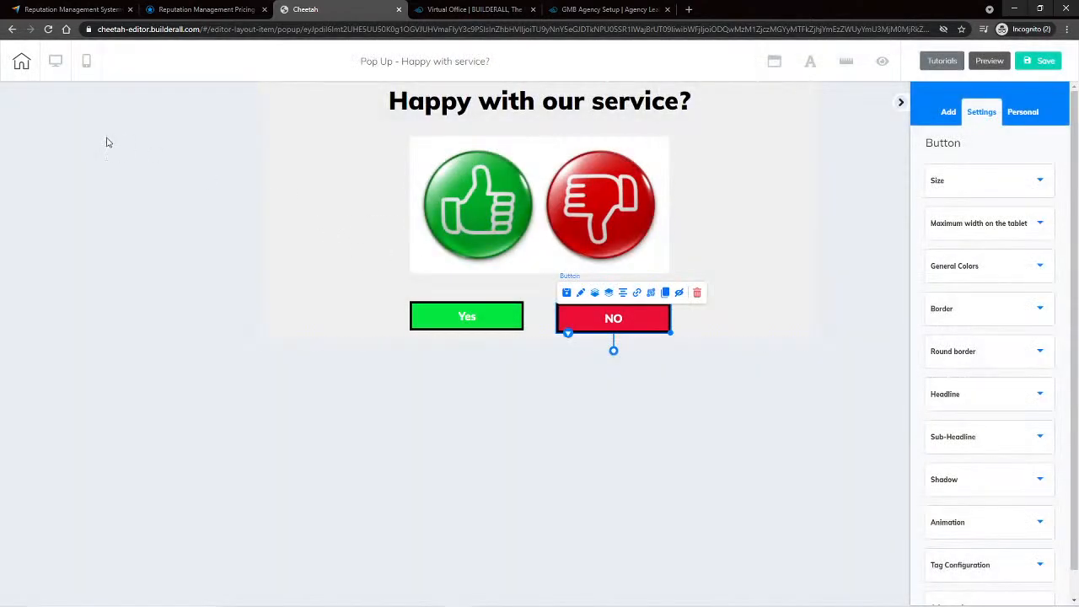
Step: Leave the pop-up editor and open the settings of the Client Survey page
{"action": "left_click", "coordinate": [19, 64]}
{"action": "left_click", "coordinate": [600, 347]}
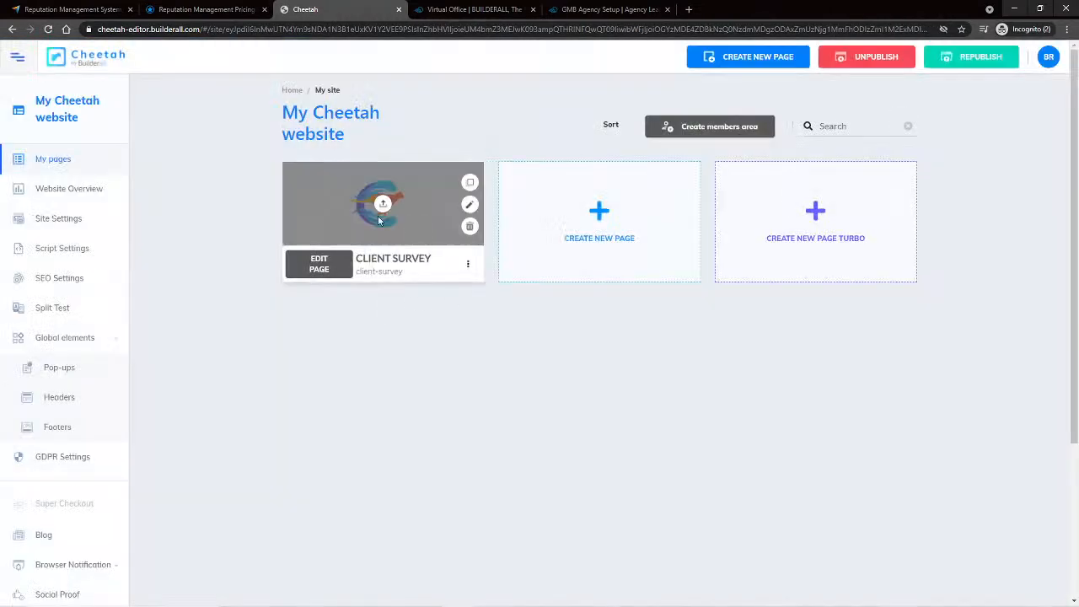
{"action": "left_click", "coordinate": [469, 268]}
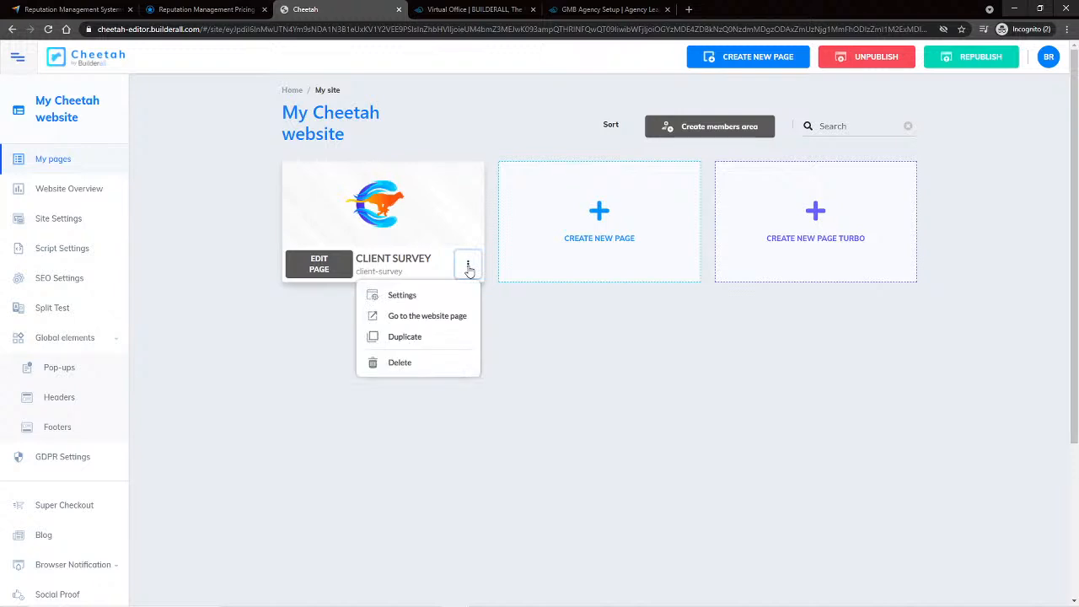
{"action": "left_click", "coordinate": [404, 296]}
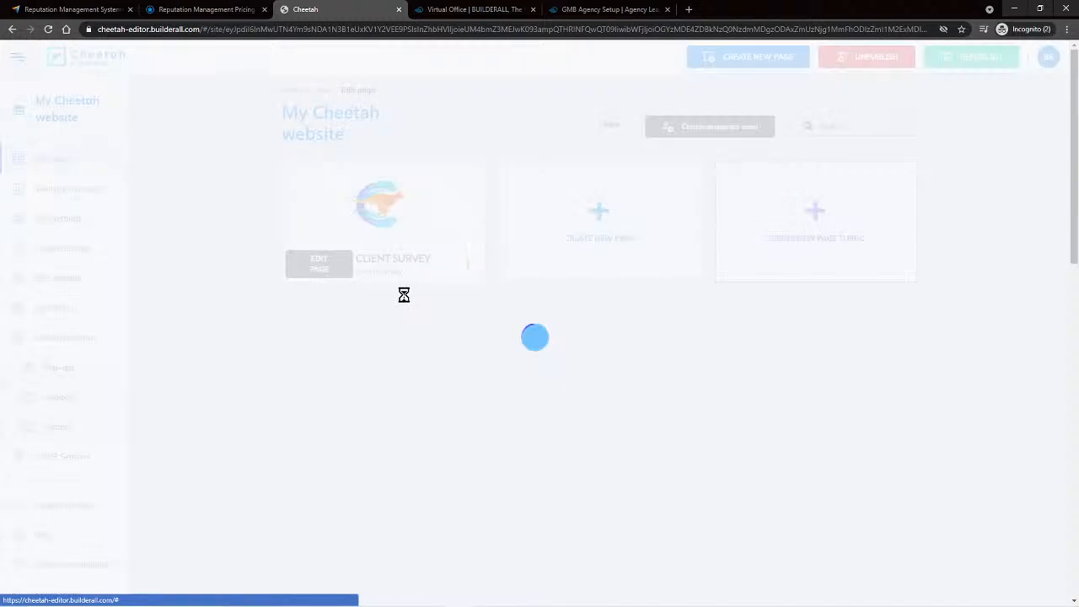
Step: In the page's pop-up settings, choose "Happy with service?" as the pop-up for both desktop and mobile
{"action": "scroll", "coordinate": [272, 373], "scroll_direction": "down", "scroll_amount": 8}
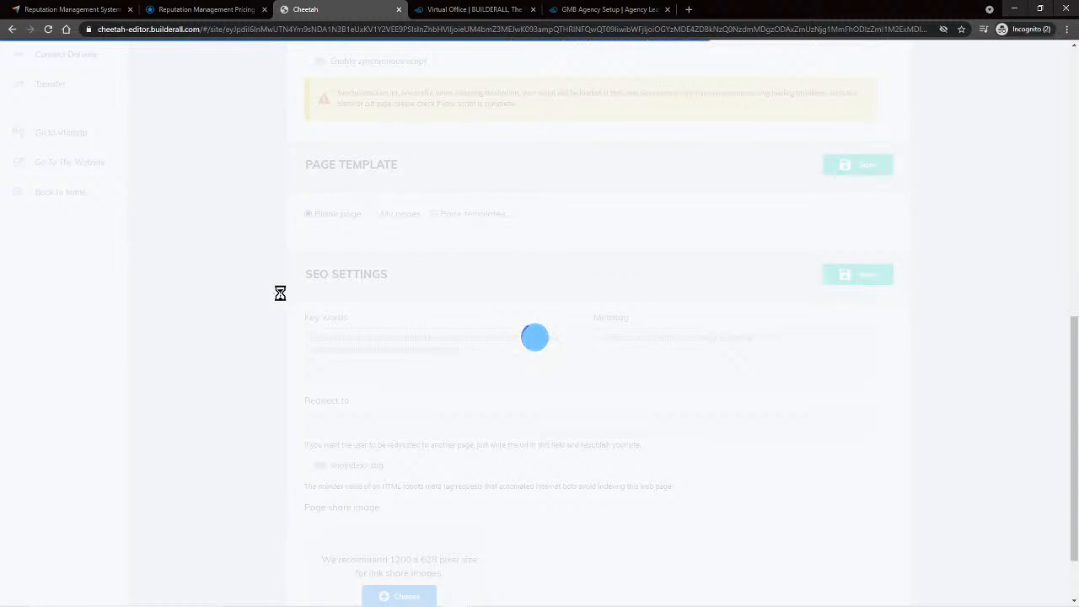
{"action": "scroll", "coordinate": [225, 338], "scroll_direction": "down", "scroll_amount": 4}
{"action": "scroll", "coordinate": [223, 341], "scroll_direction": "down", "scroll_amount": 3}
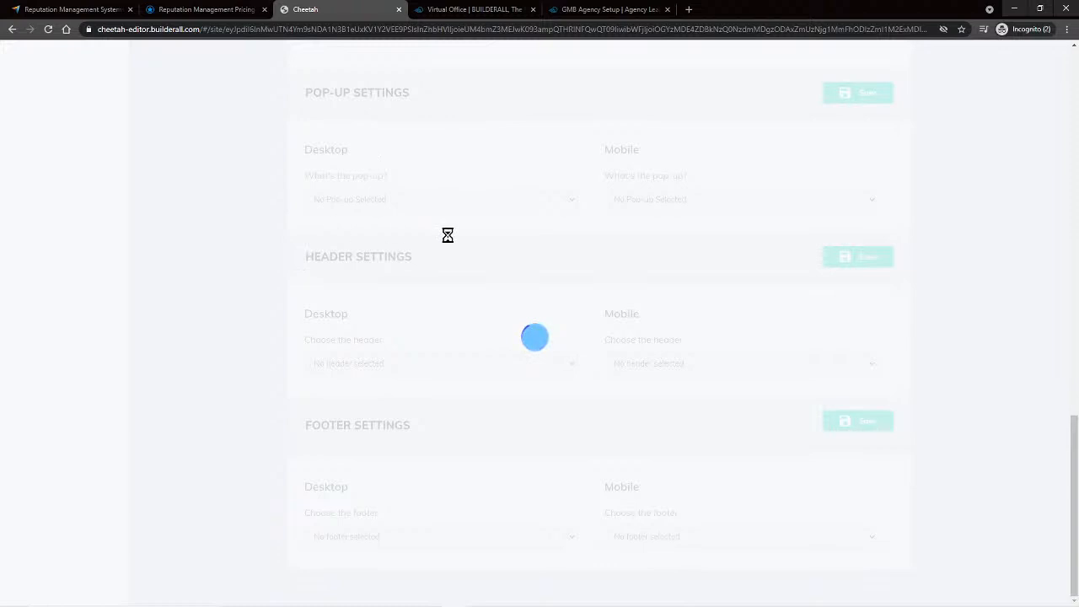
{"action": "scroll", "coordinate": [443, 200], "scroll_direction": "up", "scroll_amount": 1}
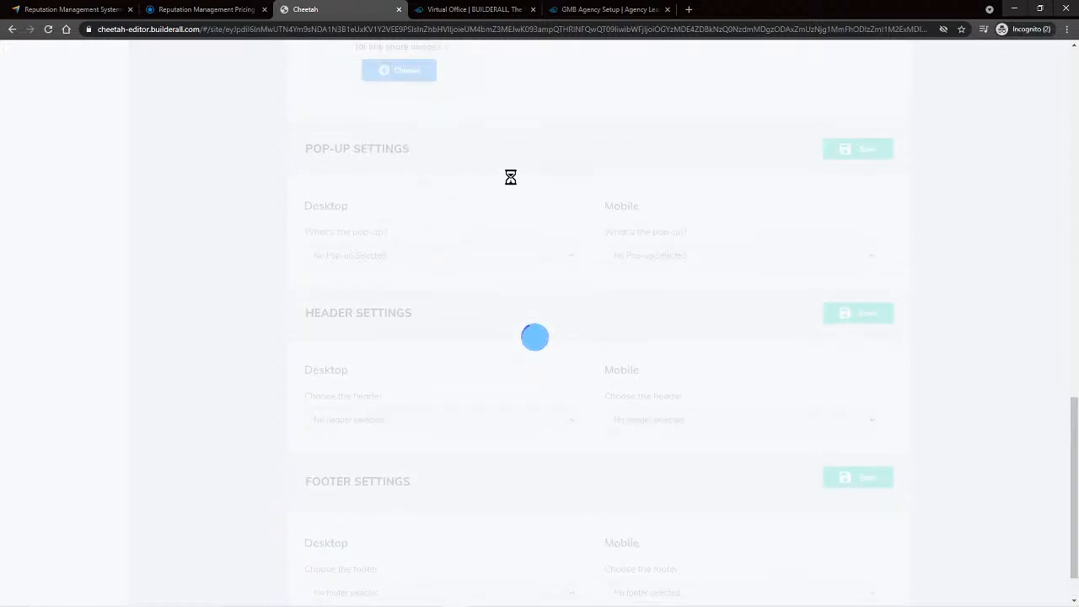
{"action": "scroll", "coordinate": [321, 287], "scroll_direction": "up", "scroll_amount": 2}
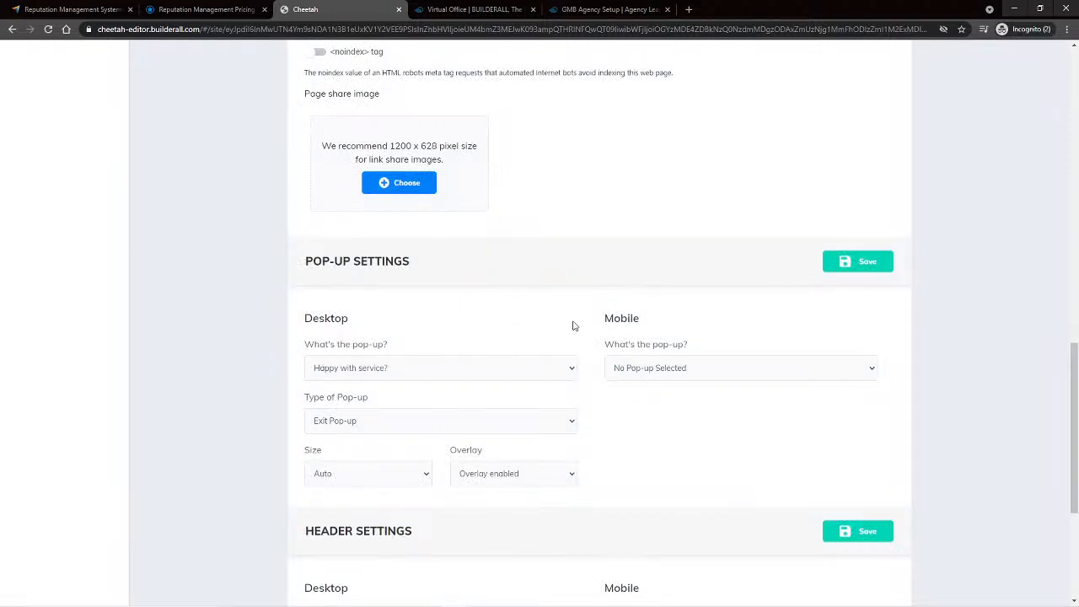
{"action": "scroll", "coordinate": [571, 324], "scroll_direction": "down", "scroll_amount": 2}
{"action": "left_click", "coordinate": [352, 263]}
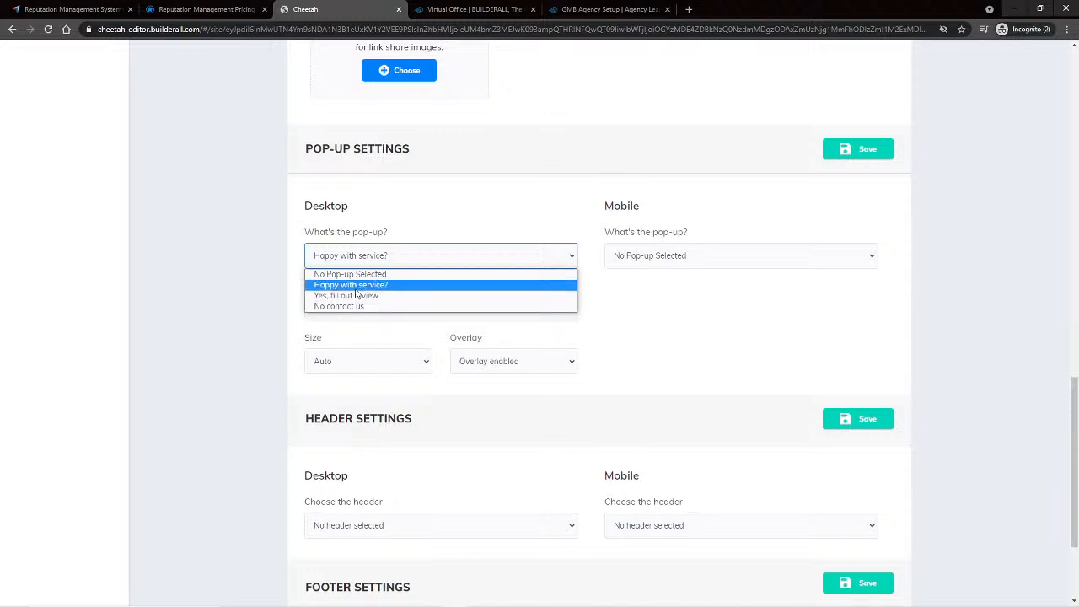
{"action": "left_click", "coordinate": [358, 284]}
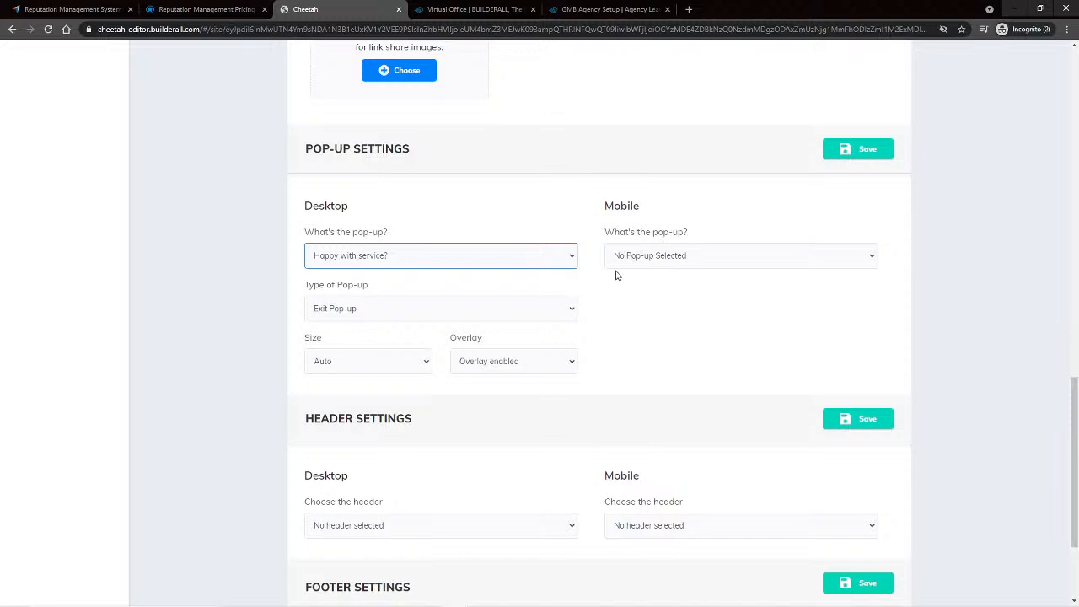
{"action": "left_click", "coordinate": [662, 260]}
{"action": "left_click", "coordinate": [656, 284]}
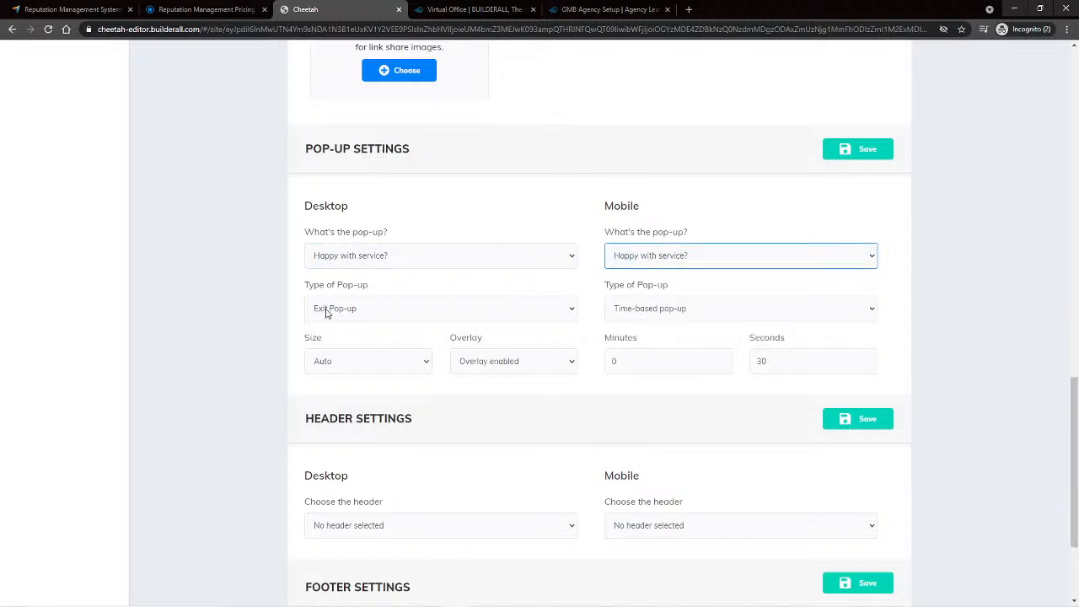
Step: Use an Exit Pop-up on desktop and a scroll-based pop-up on mobile that appears at 100% scroll
{"action": "left_click", "coordinate": [362, 308]}
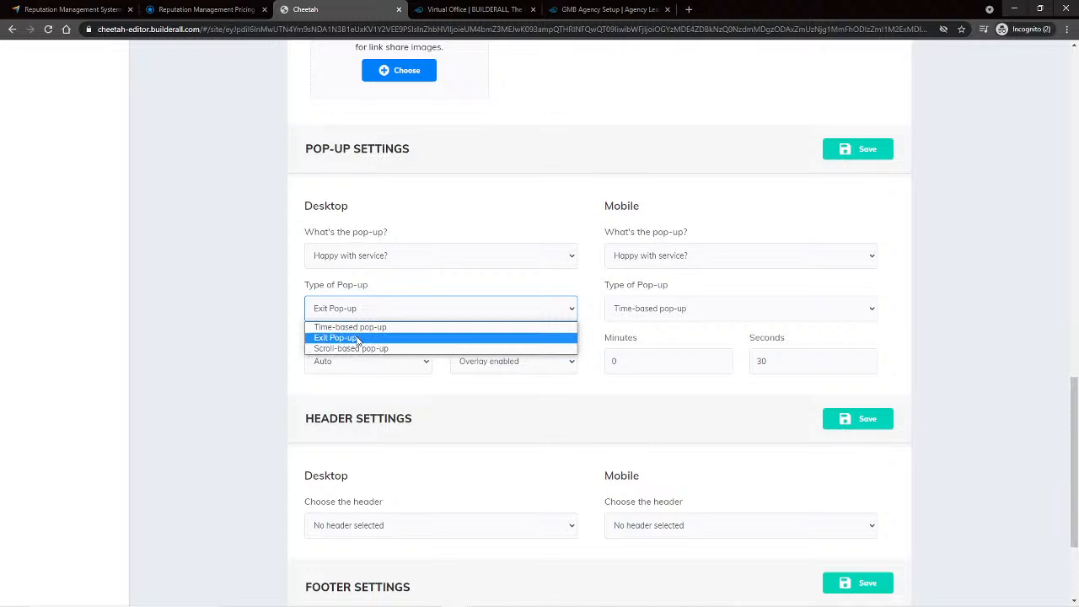
{"action": "left_click", "coordinate": [358, 338]}
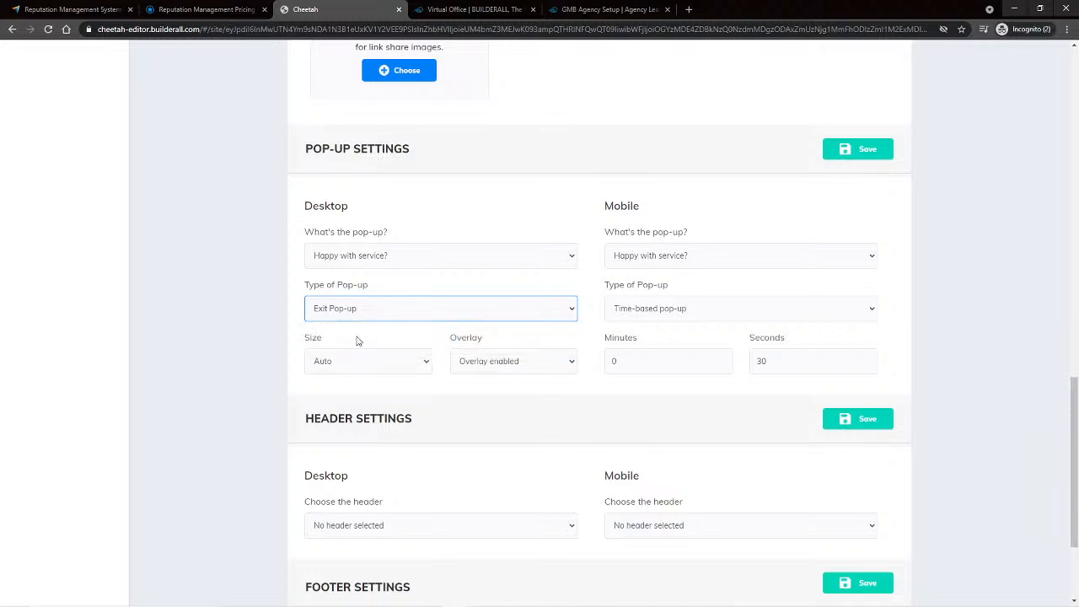
{"action": "left_click", "coordinate": [674, 312]}
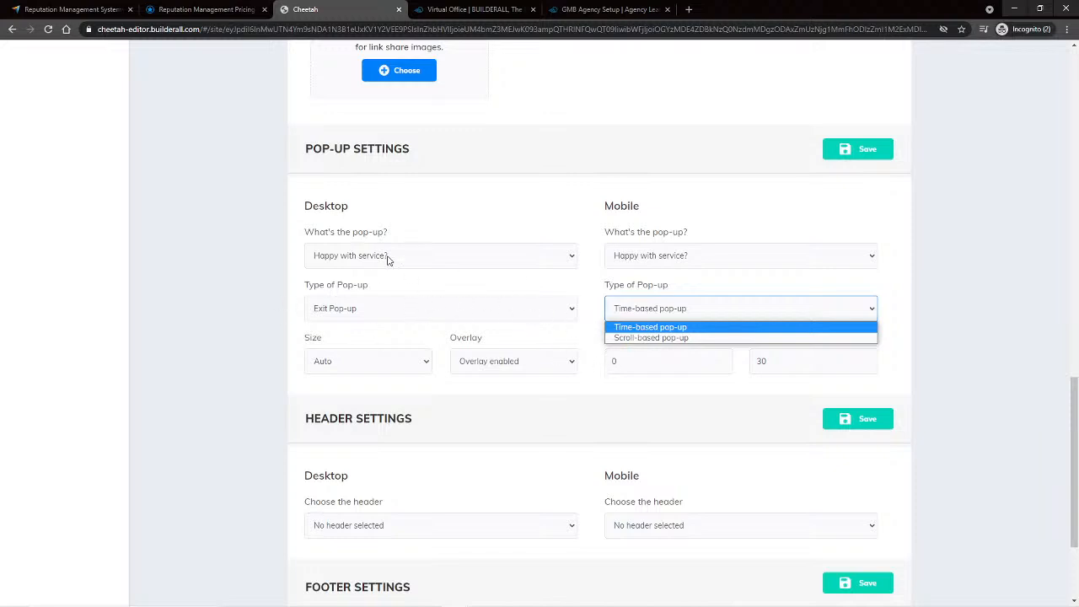
{"action": "left_click", "coordinate": [639, 338]}
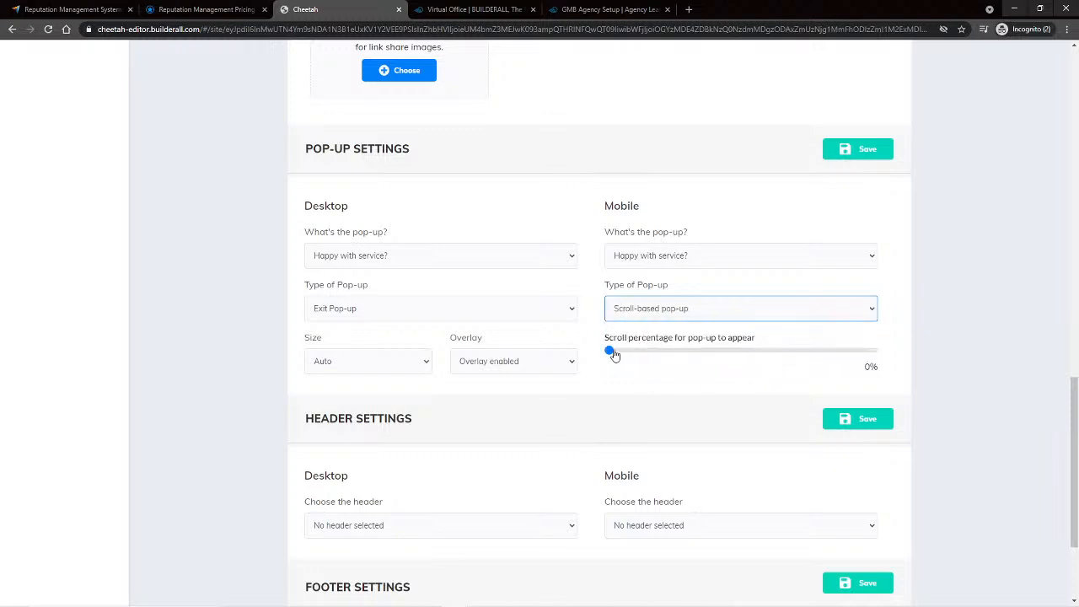
{"action": "left_click_drag", "start_coordinate": [609, 350], "coordinate": [899, 357]}
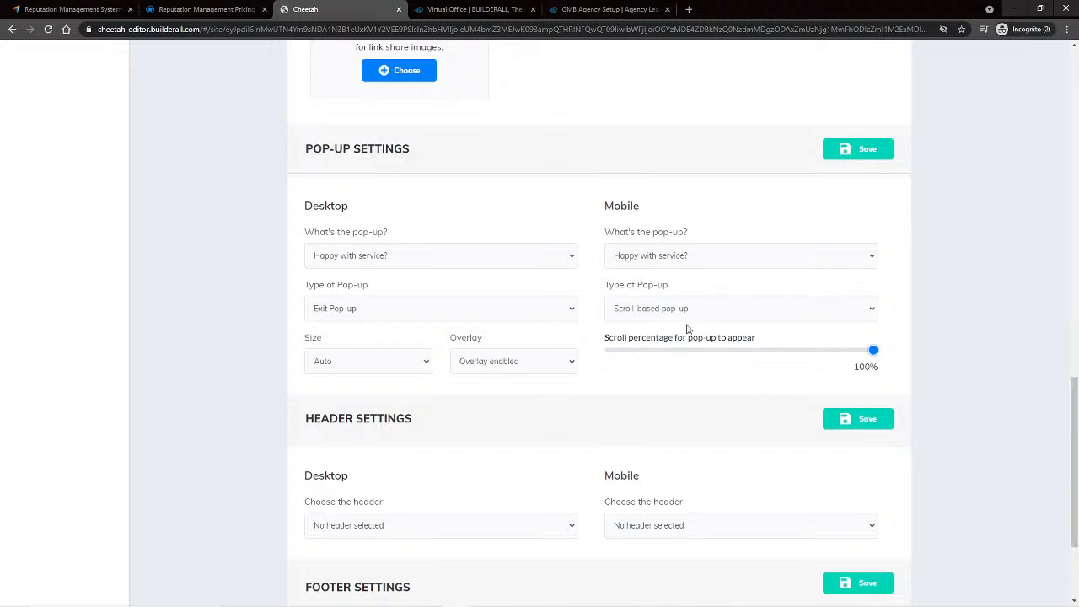
Step: Keep the desktop pop-up at Auto size with the overlay enabled and save the pop-up settings
{"action": "left_click", "coordinate": [355, 362]}
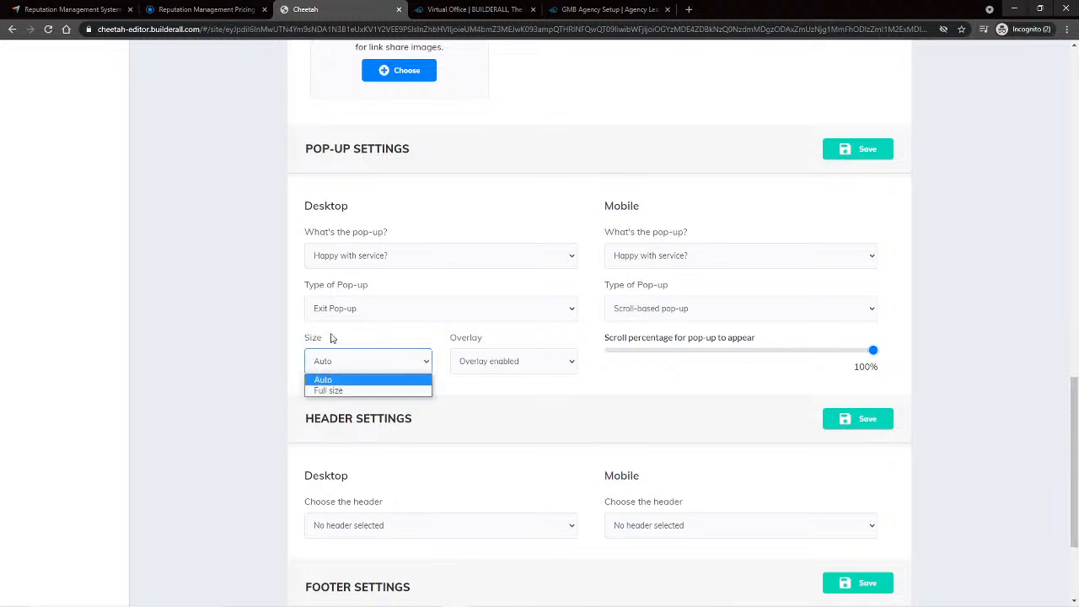
{"action": "left_click", "coordinate": [428, 419]}
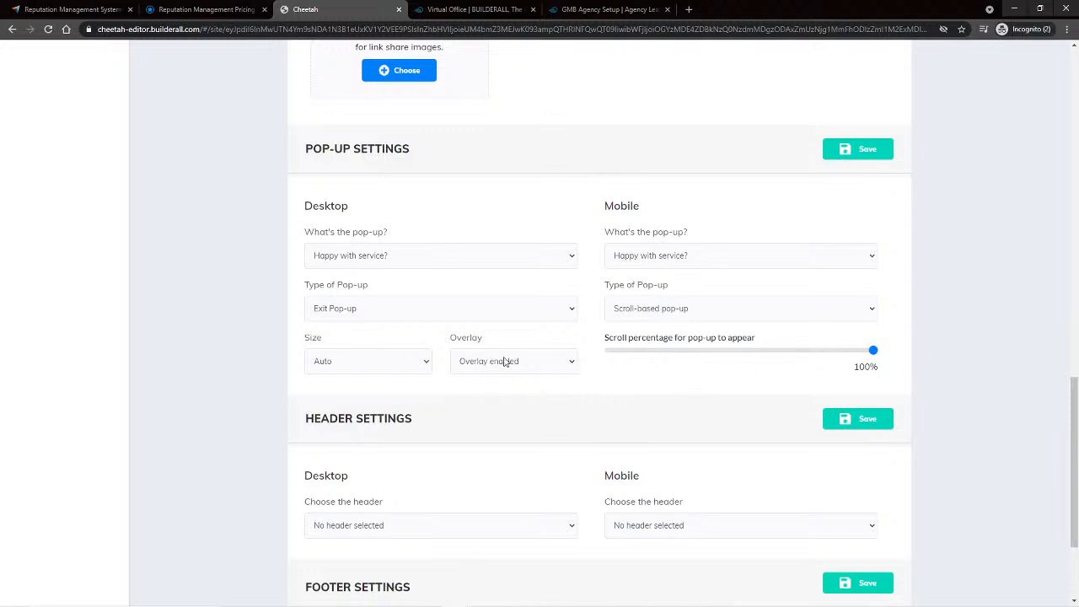
{"action": "left_click", "coordinate": [568, 364]}
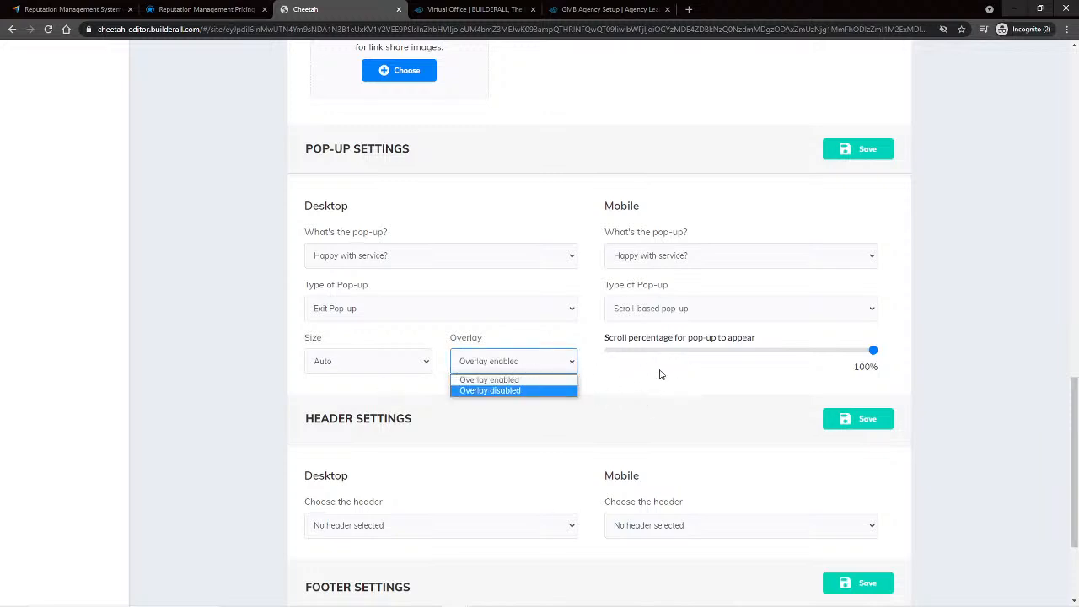
{"action": "left_click", "coordinate": [518, 380]}
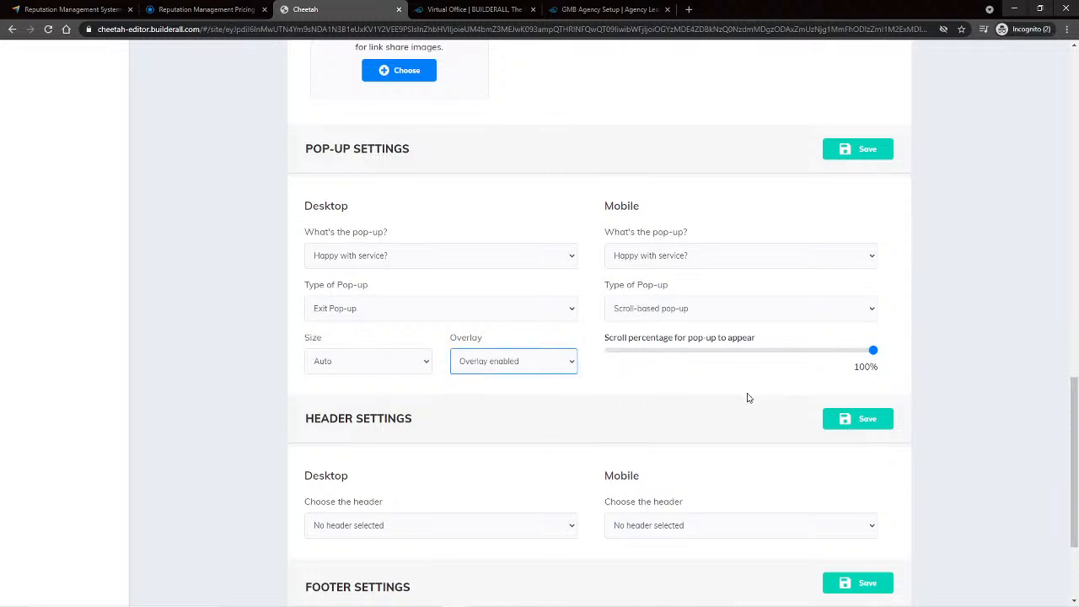
{"action": "left_click", "coordinate": [868, 150]}
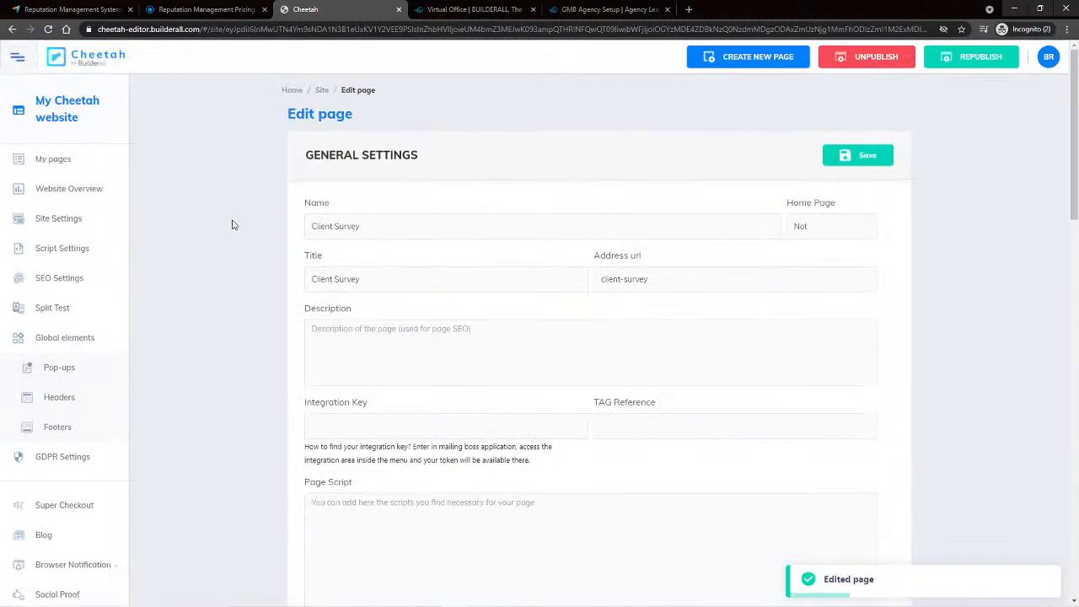
Step: Republish the site and open the live Client Survey page from the page list
{"action": "left_click", "coordinate": [974, 61]}
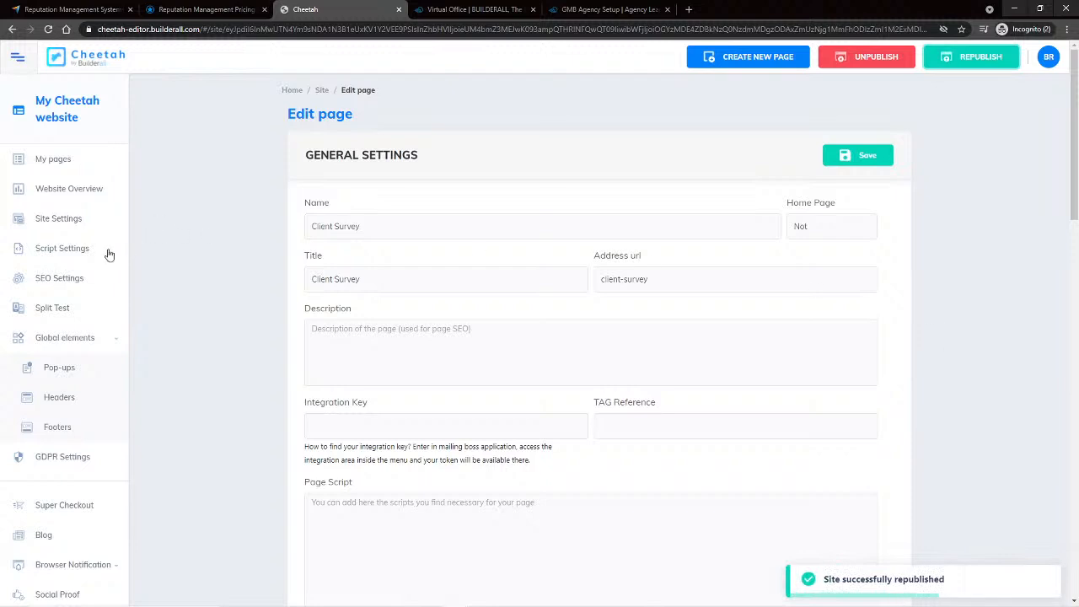
{"action": "left_click", "coordinate": [53, 160]}
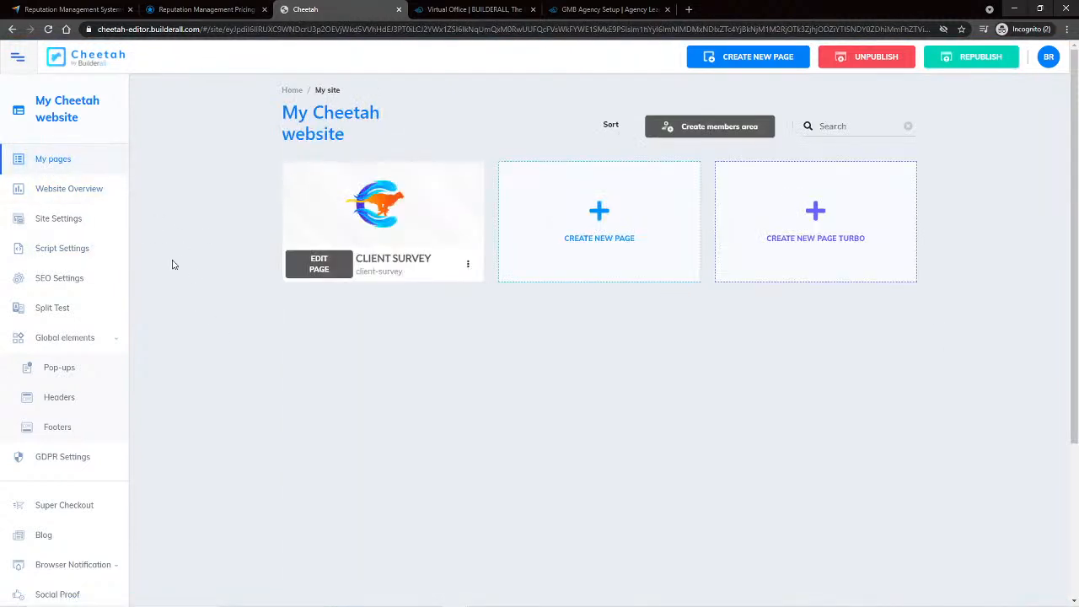
{"action": "left_click", "coordinate": [468, 265]}
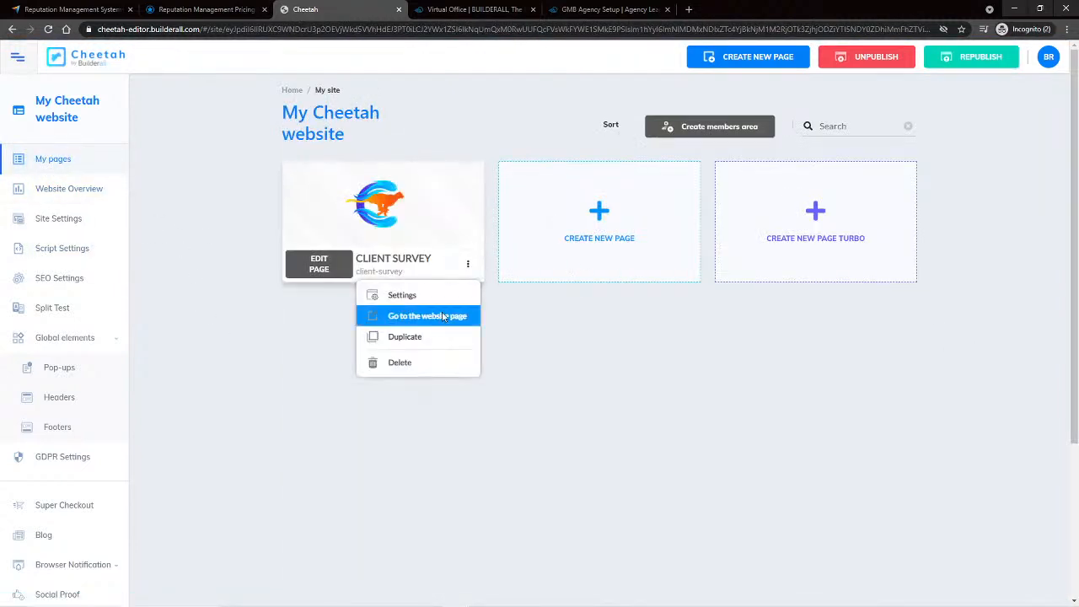
{"action": "left_click", "coordinate": [443, 316]}
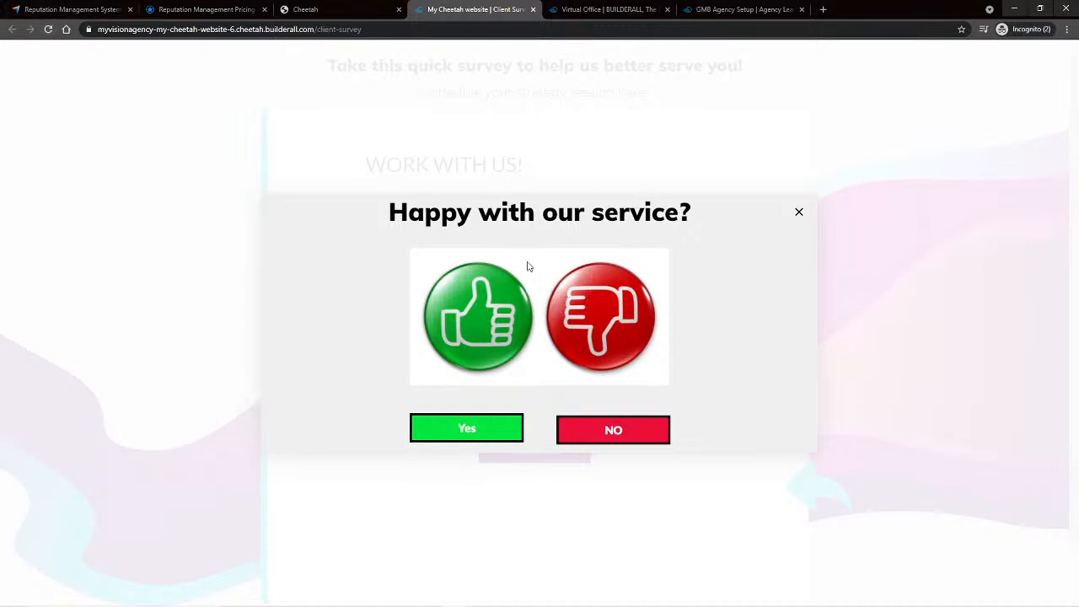
Step: Test the Yes answer on the live survey, including the link for writing a Google review, and return to the survey
{"action": "left_click", "coordinate": [464, 430]}
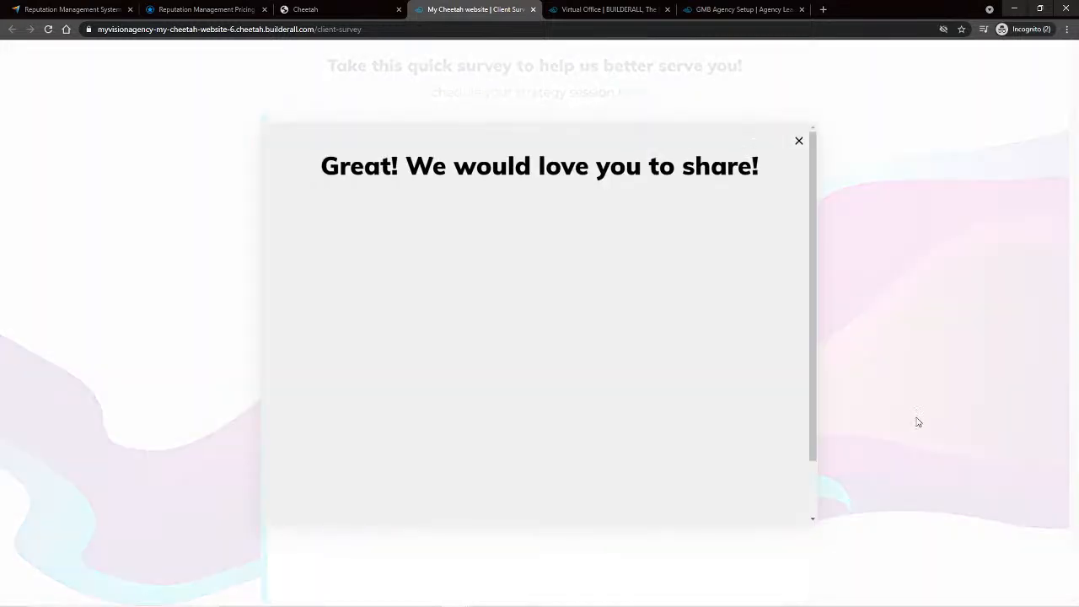
{"action": "scroll", "coordinate": [537, 376], "scroll_direction": "down", "scroll_amount": 1}
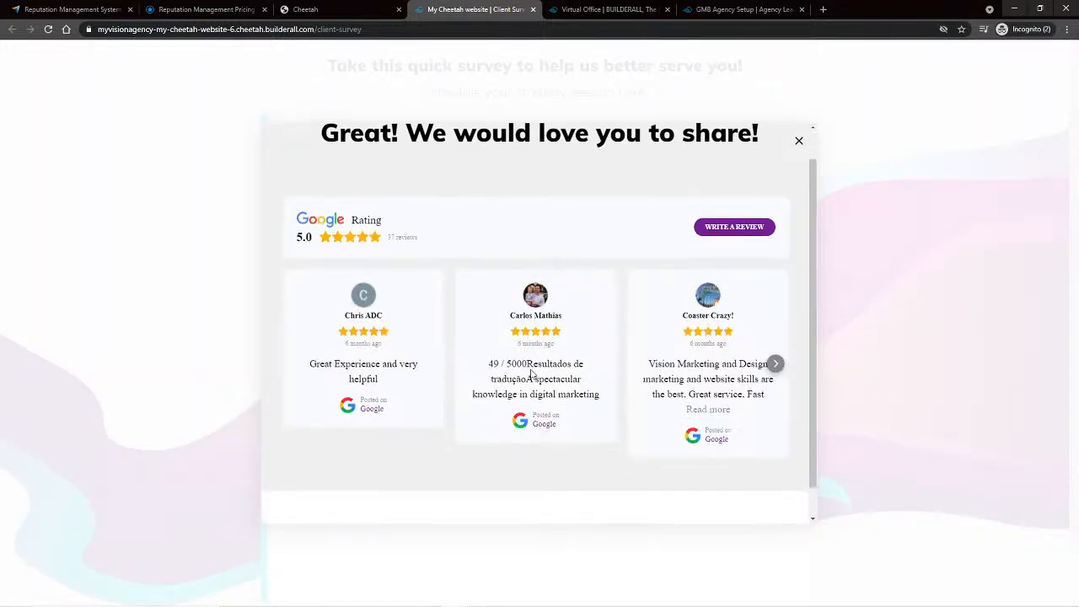
{"action": "scroll", "coordinate": [517, 376], "scroll_direction": "up", "scroll_amount": 1}
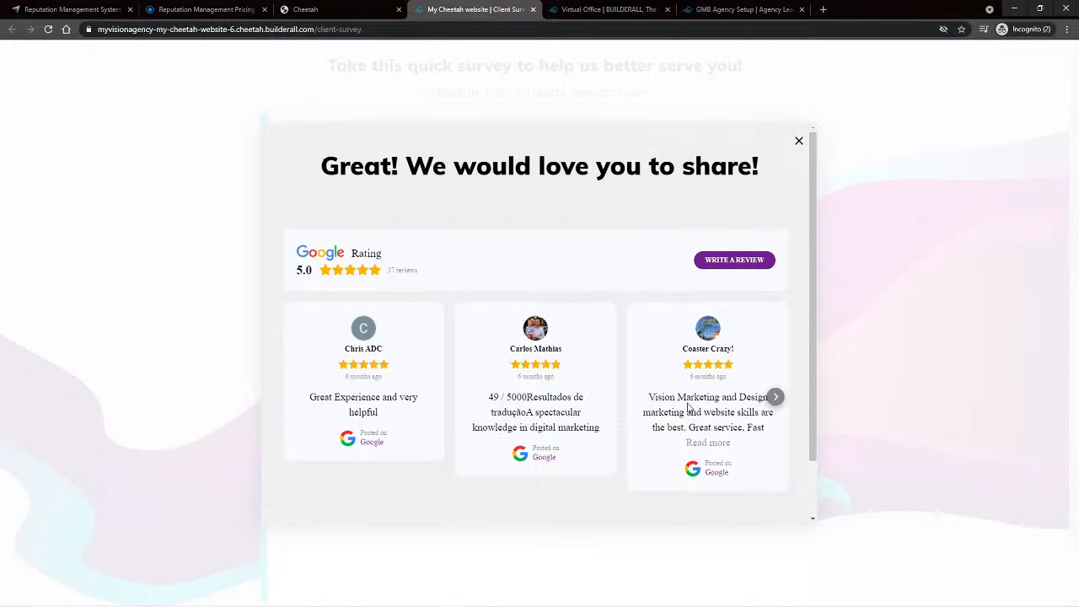
{"action": "left_click", "coordinate": [742, 261]}
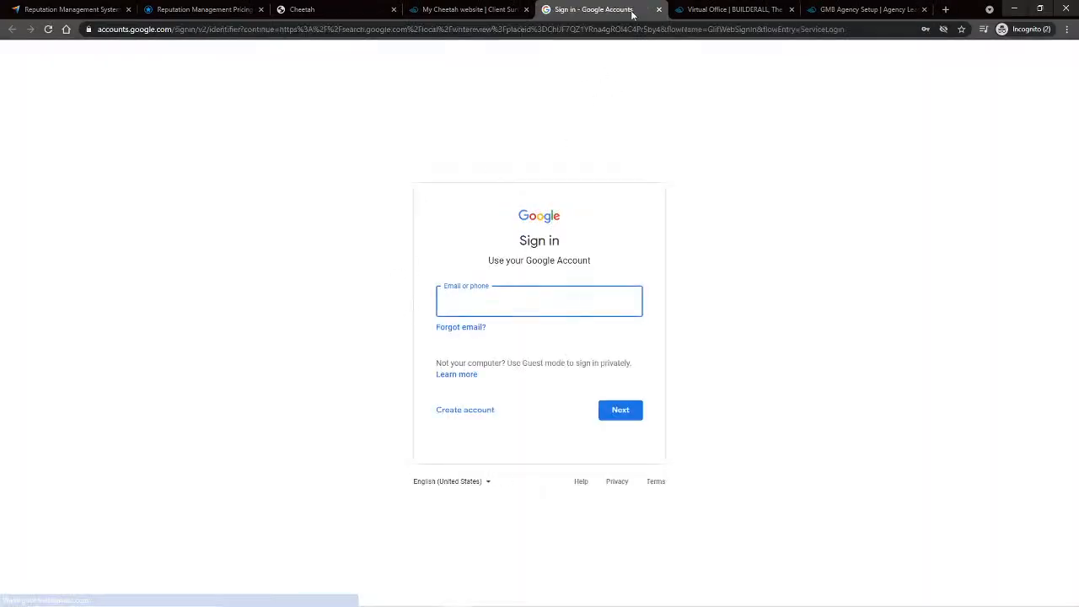
{"action": "left_click", "coordinate": [658, 9]}
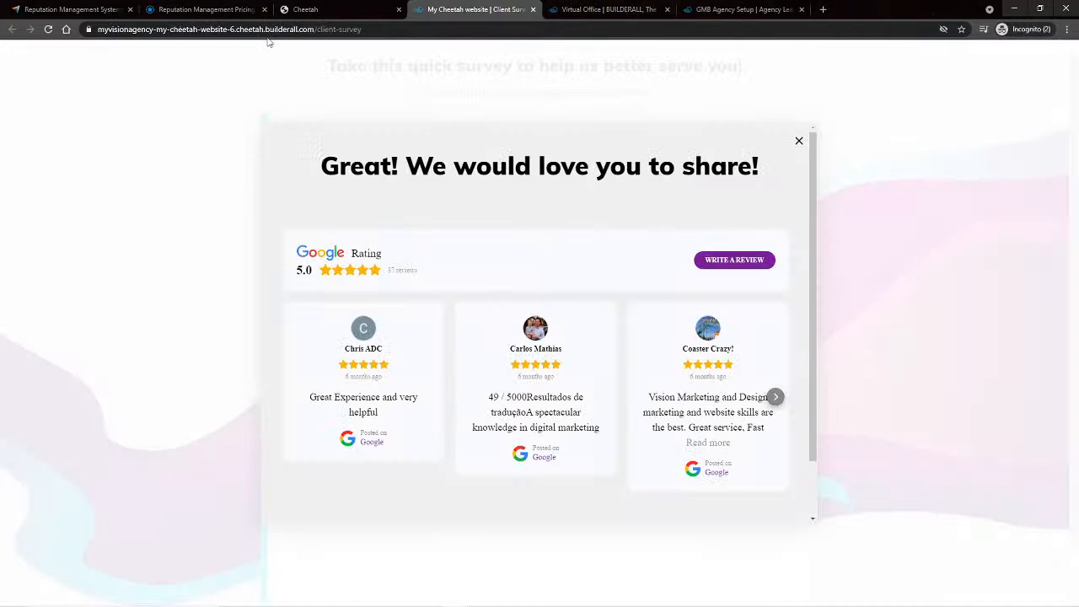
Step: Close the reviews pop-up, reload the survey page and test the NO answer
{"action": "left_click", "coordinate": [798, 141]}
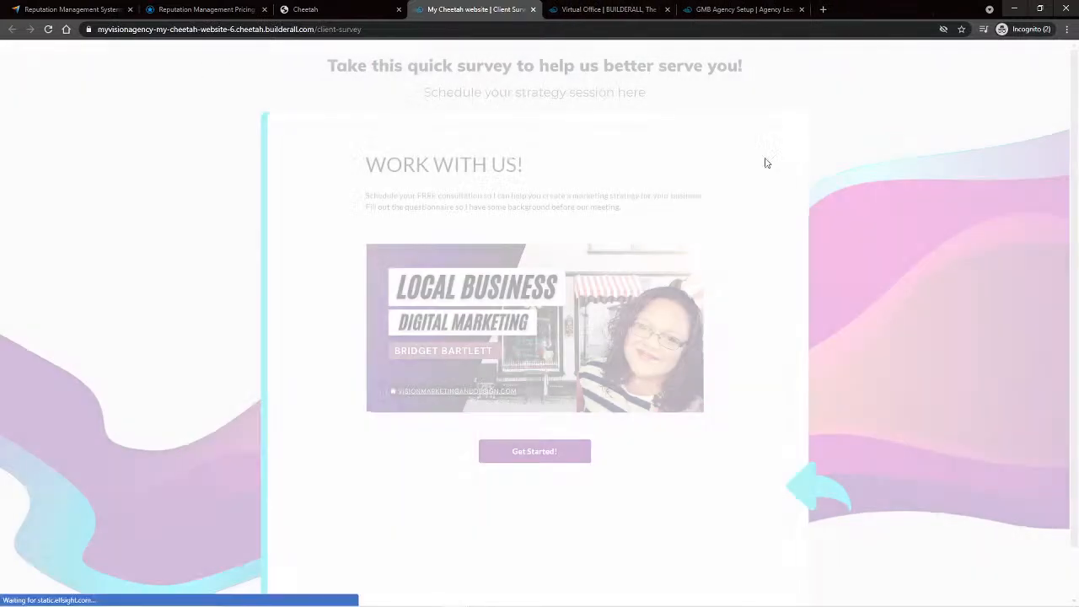
{"action": "left_click", "coordinate": [47, 29]}
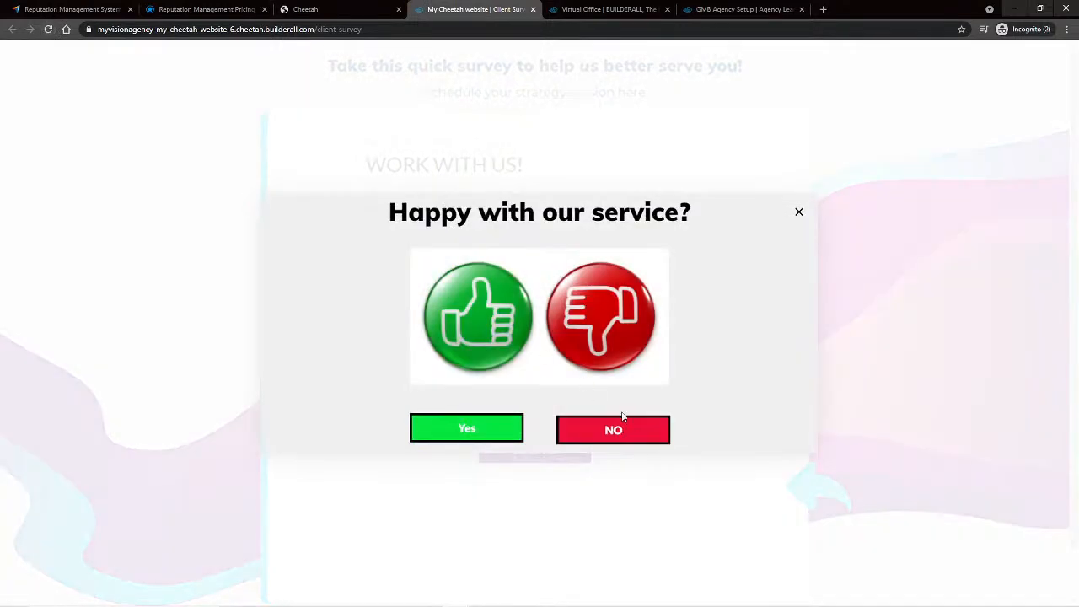
{"action": "left_click", "coordinate": [629, 432]}
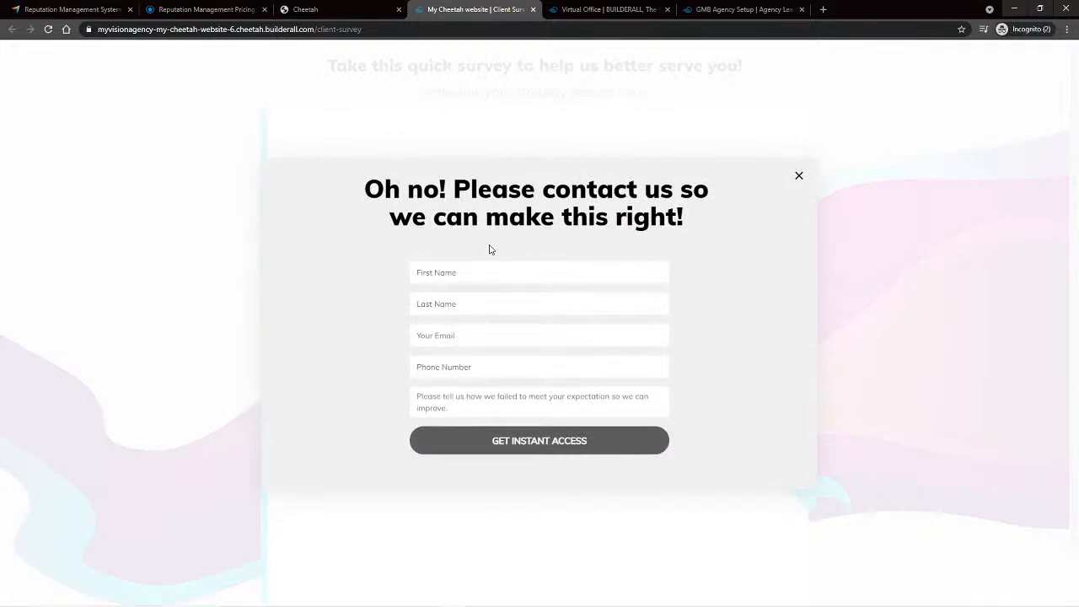
{"action": "mouse_move", "coordinate": [412, 600]}
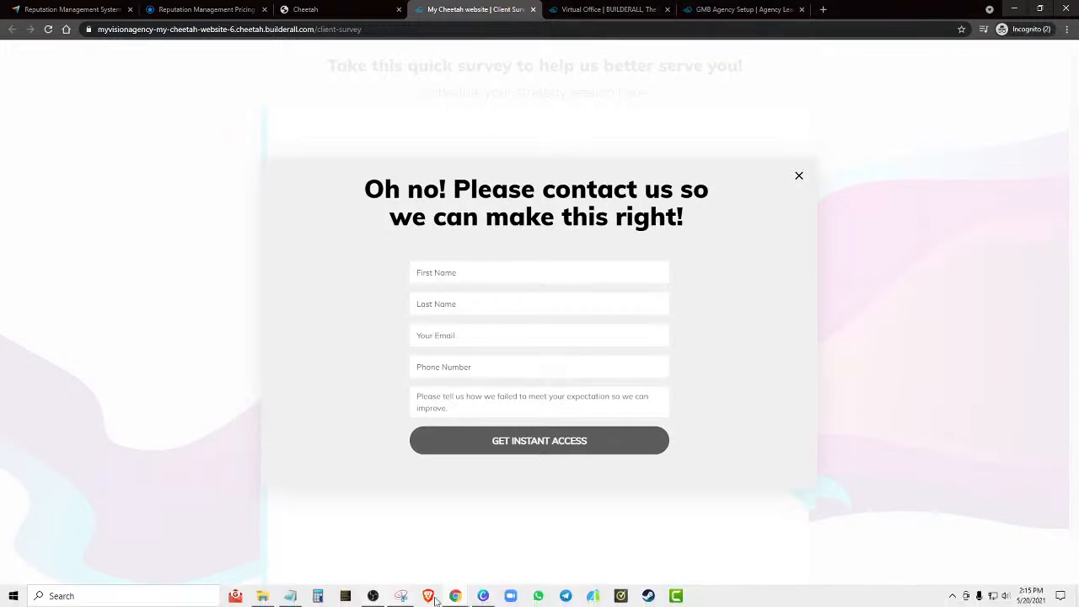
{"action": "mouse_move", "coordinate": [458, 594]}
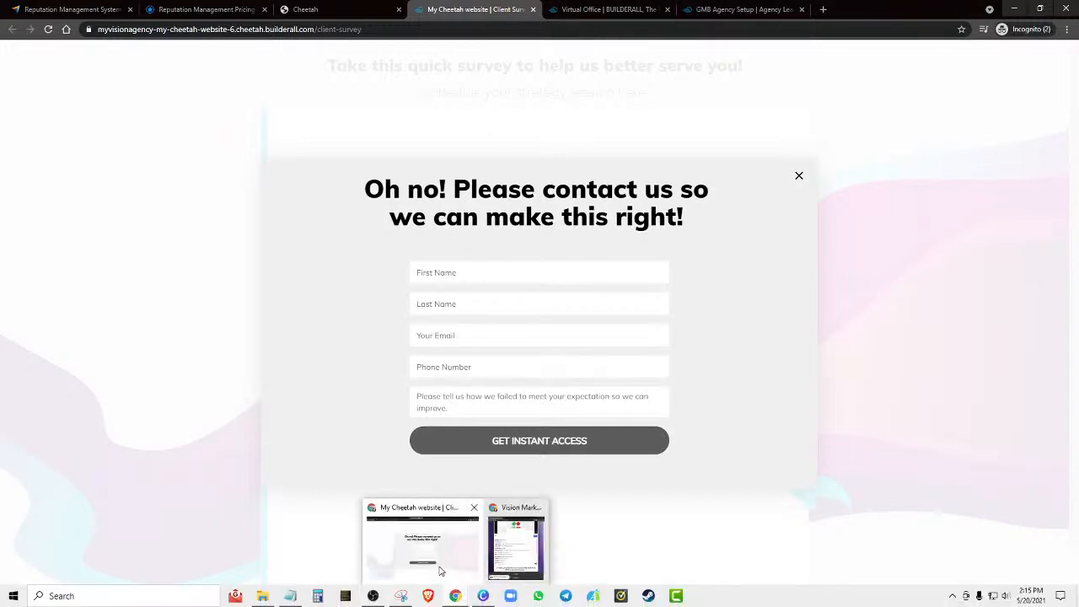
{"action": "left_click", "coordinate": [509, 508]}
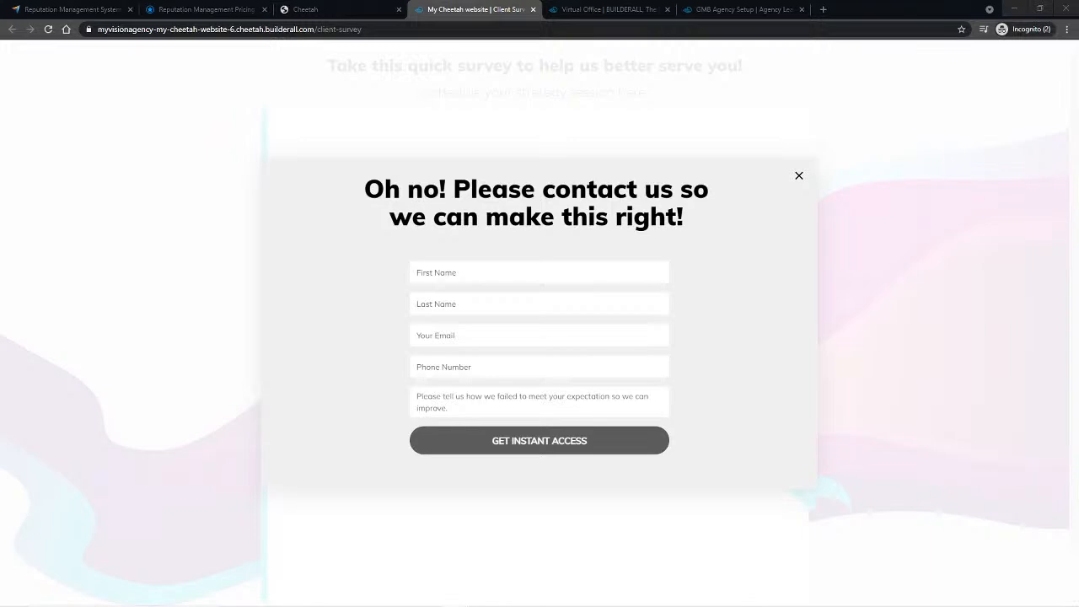
{"action": "left_click_drag", "start_coordinate": [304, 127], "coordinate": [299, 122]}
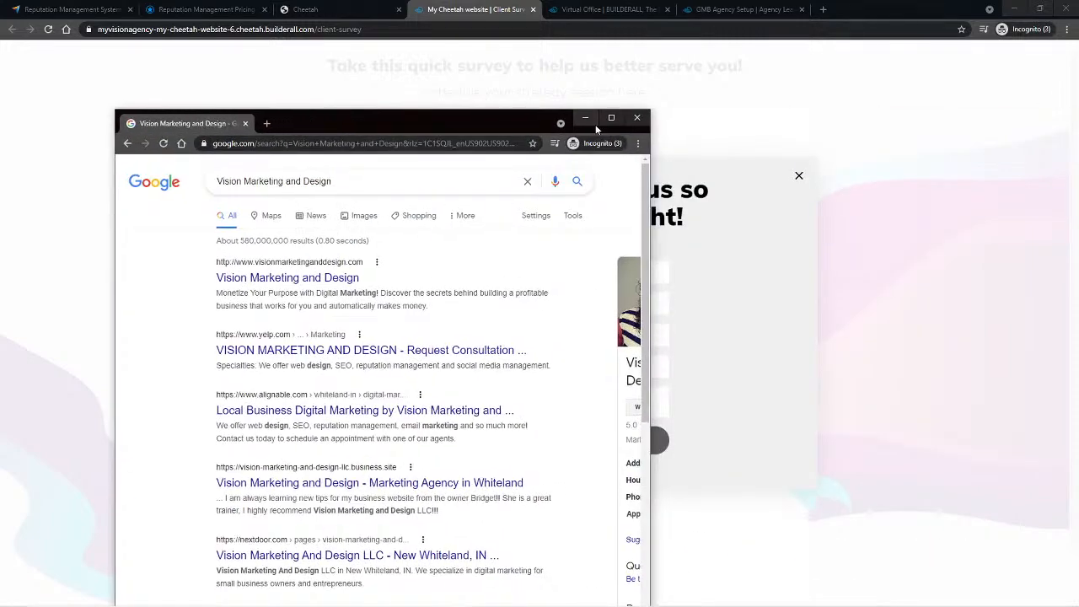
{"action": "left_click", "coordinate": [639, 118]}
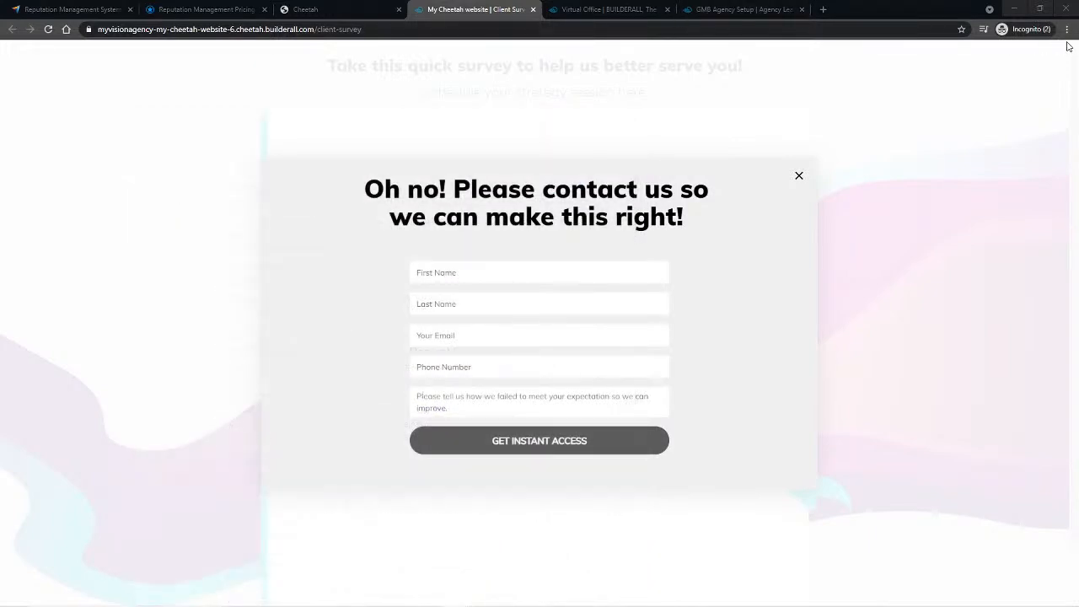
Step: Open a new regular browser window and search the web for Google My Business
{"action": "left_click", "coordinate": [1067, 29]}
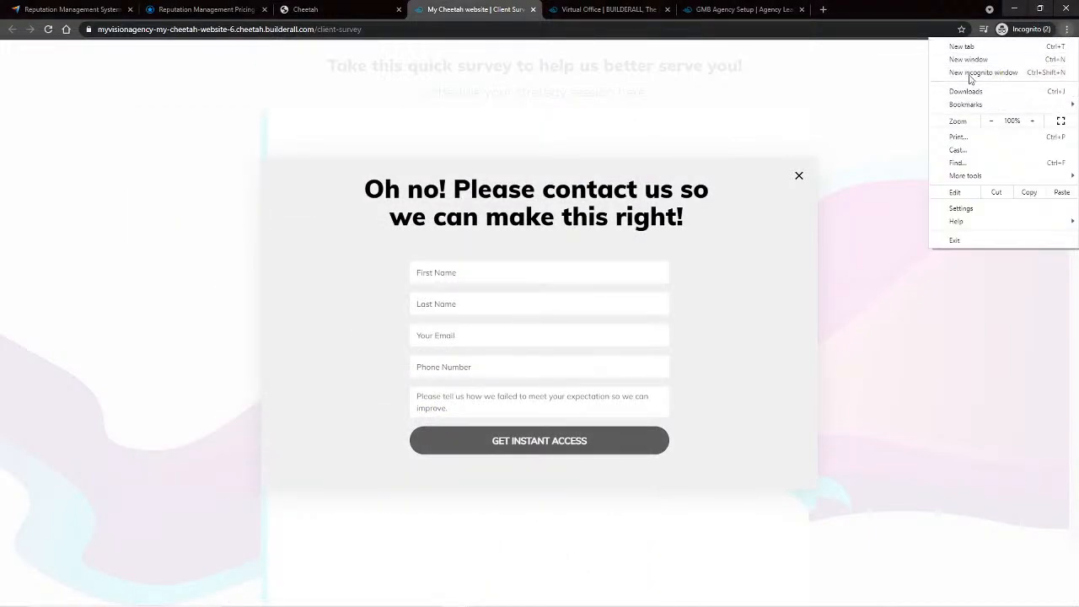
{"action": "left_click", "coordinate": [969, 61]}
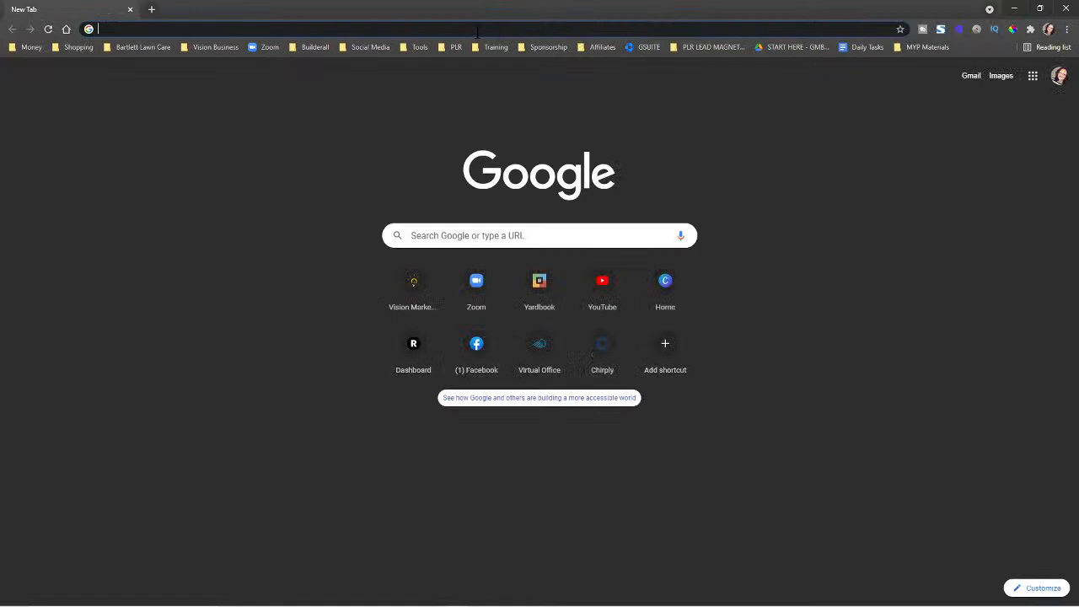
{"action": "left_click", "coordinate": [477, 31]}
{"action": "type", "text": "g"}
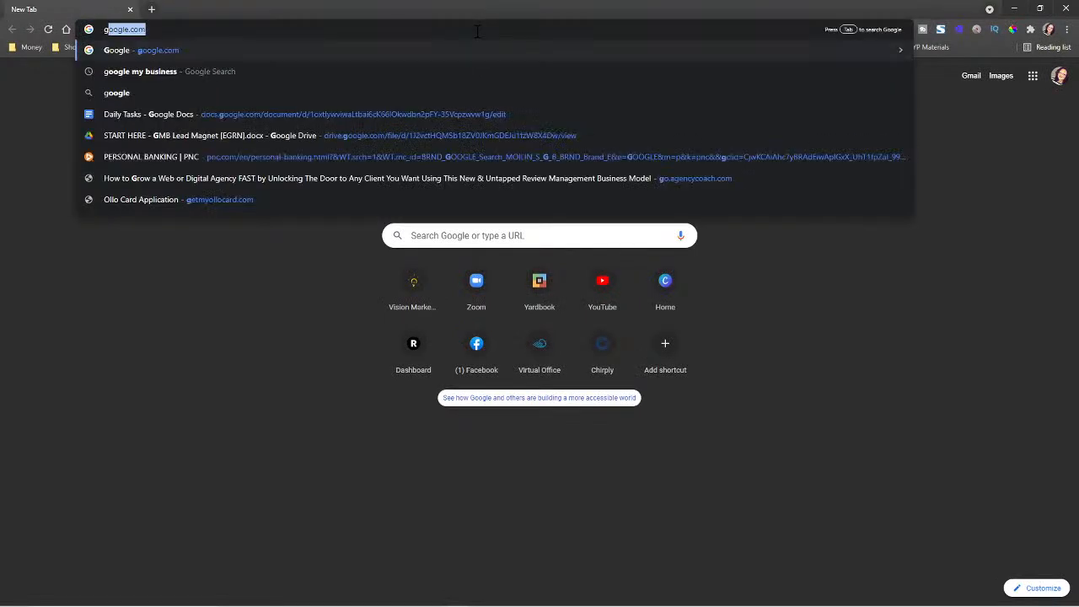
{"action": "type", "text": "oo9gle my business"}
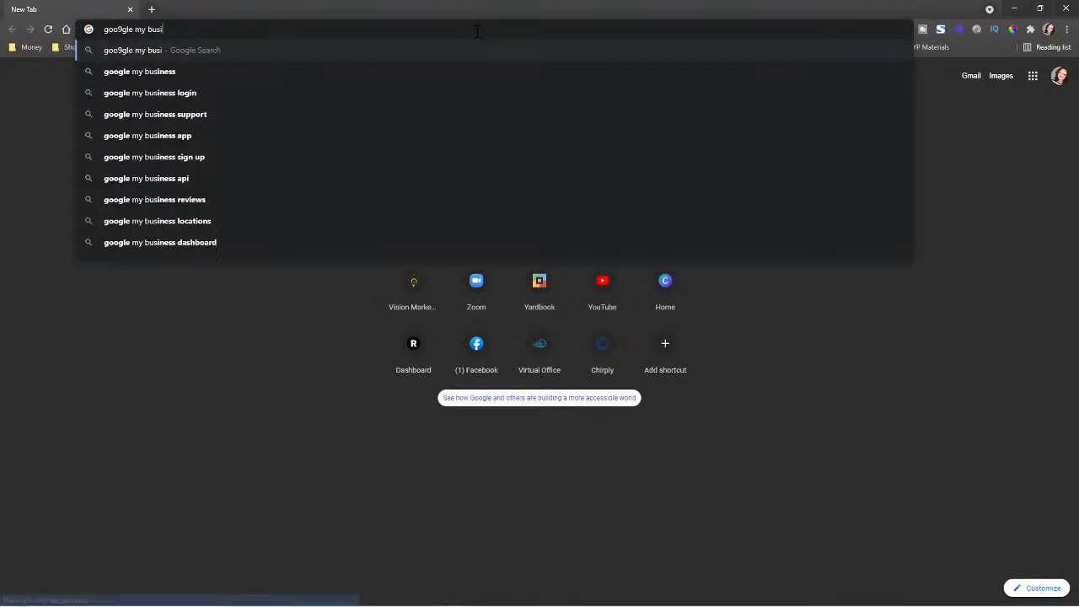
{"action": "key", "text": "Return"}
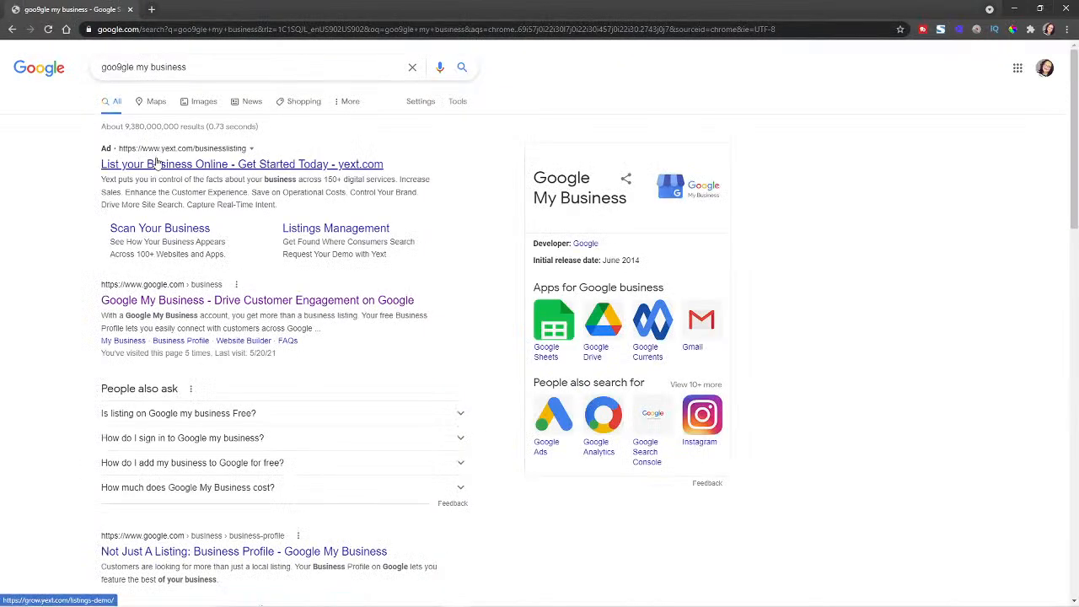
Step: Go to the Google My Business site, open the management dashboard and show the reviews of the listed businesses
{"action": "left_click", "coordinate": [156, 302]}
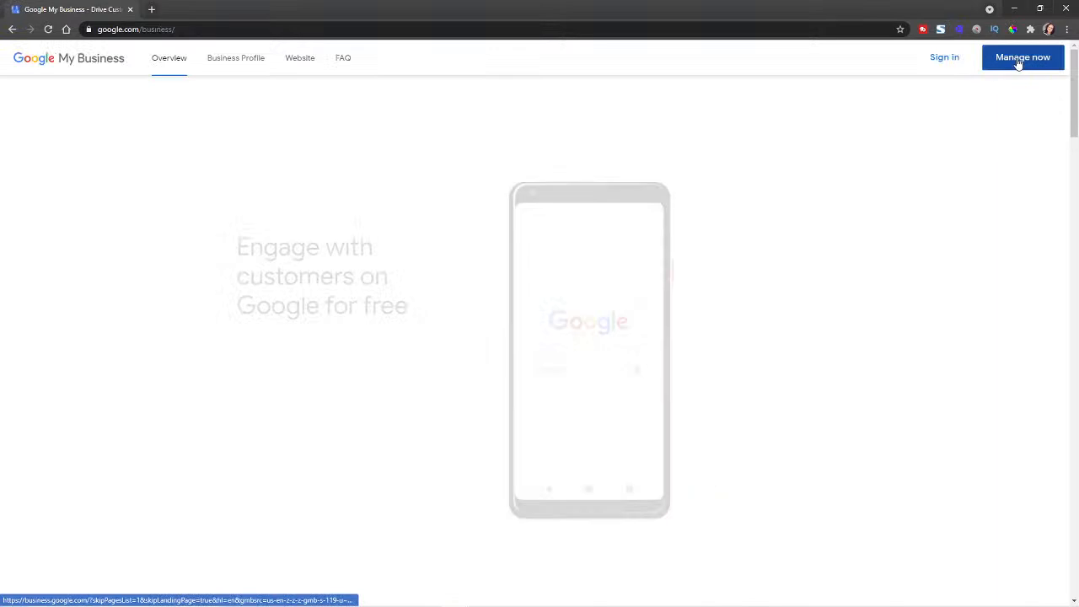
{"action": "left_click", "coordinate": [1018, 61]}
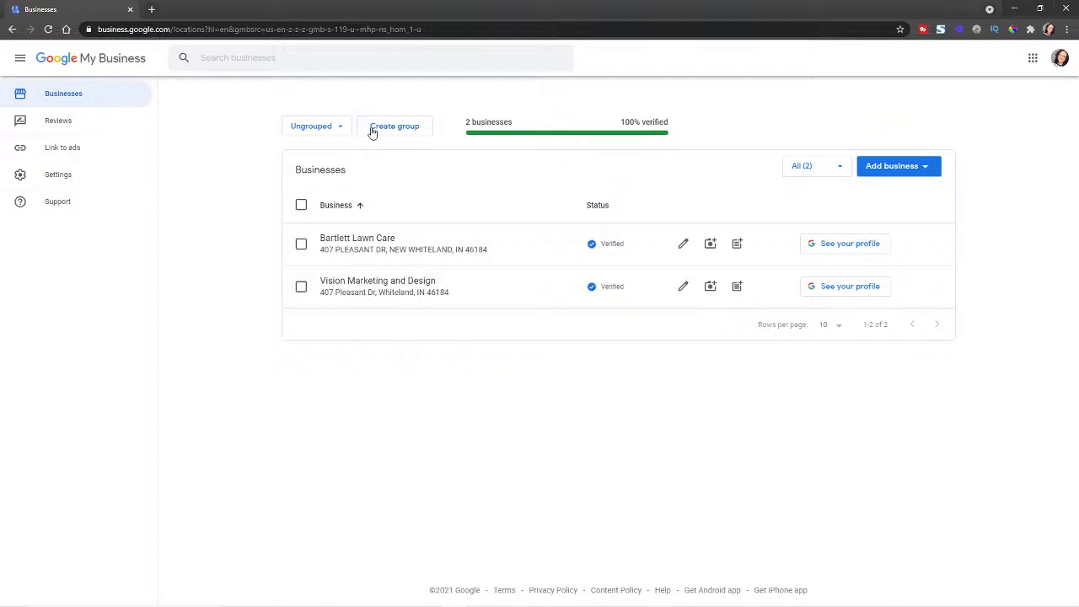
{"action": "left_click", "coordinate": [63, 121]}
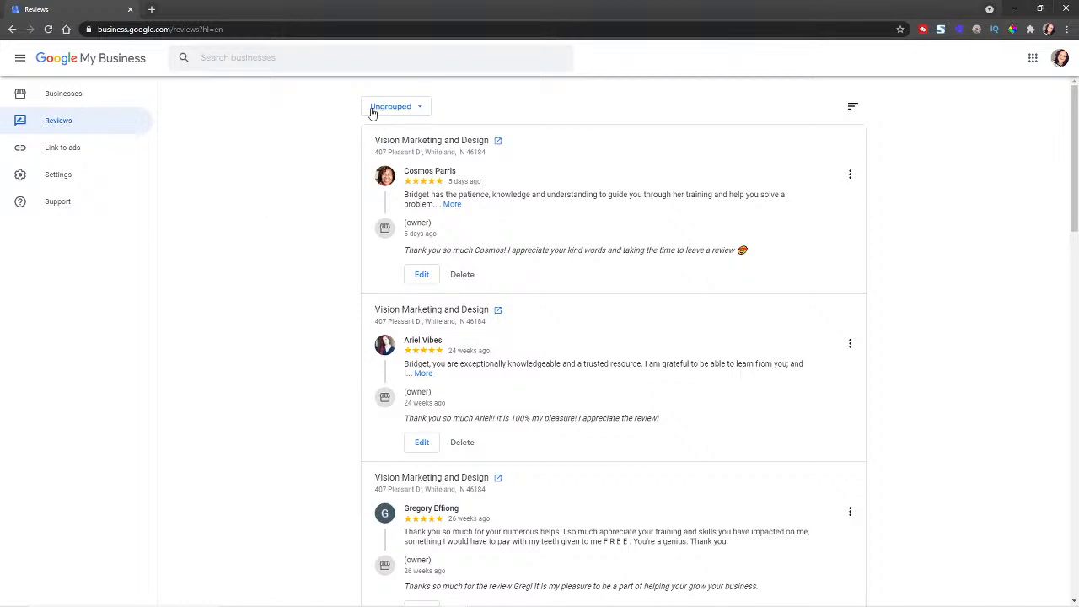
Step: Check the business group options for the reviews list and look over the customer reviews with their owner replies
{"action": "left_click", "coordinate": [405, 109]}
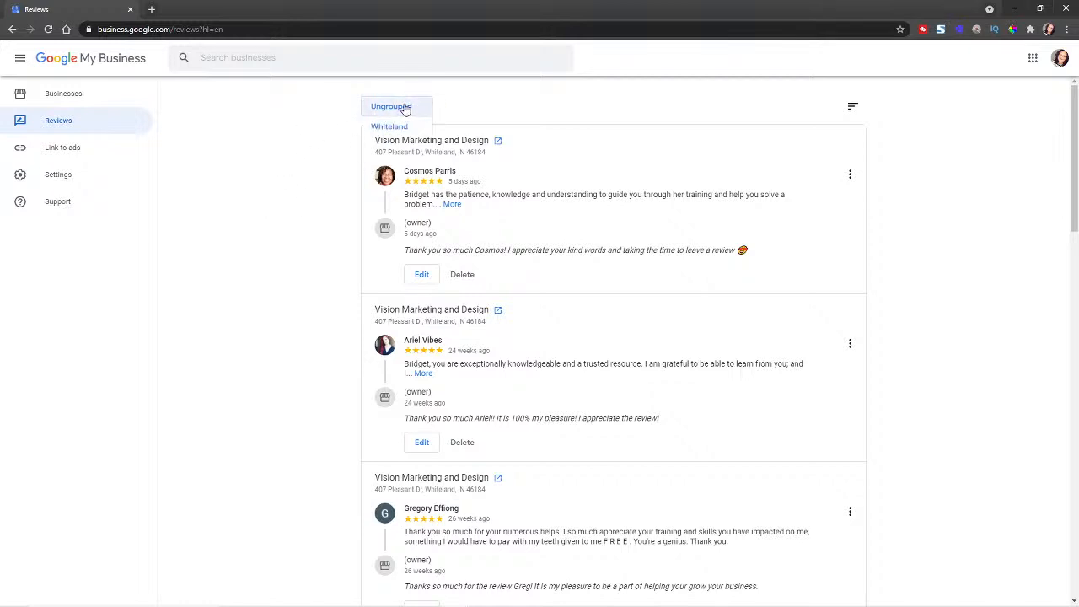
{"action": "left_click", "coordinate": [245, 278]}
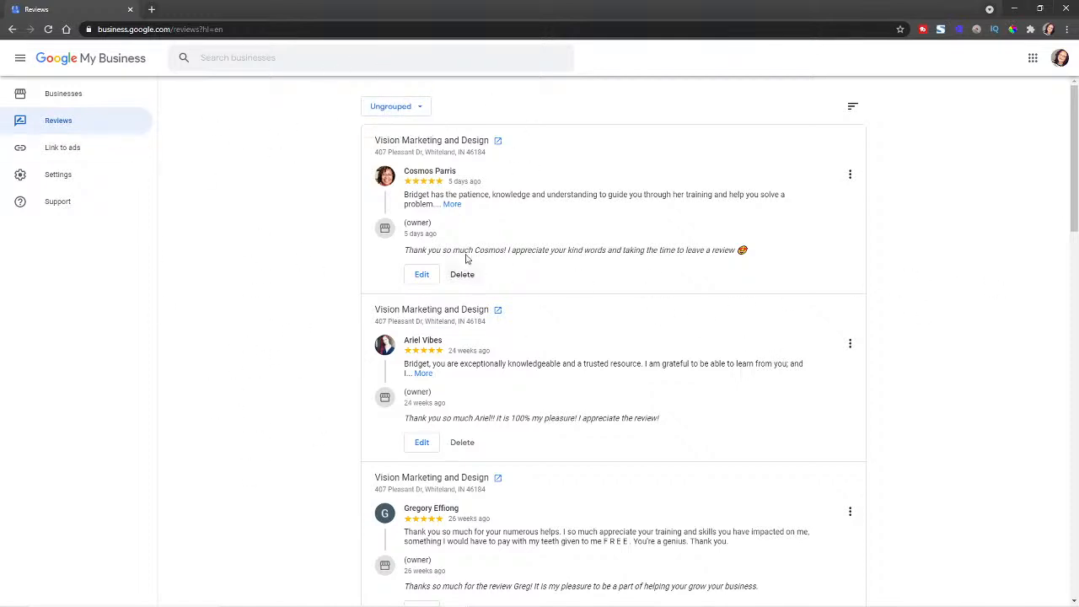
{"action": "scroll", "coordinate": [307, 301], "scroll_direction": "down", "scroll_amount": 1}
{"action": "scroll", "coordinate": [307, 301], "scroll_direction": "up", "scroll_amount": 1}
Step: Switch to the GMB Agency Setup page and review the Agency Lead System offer, including the free setup link for non-members of Builderall
{"action": "left_click", "coordinate": [1014, 8]}
{"action": "left_click", "coordinate": [733, 8]}
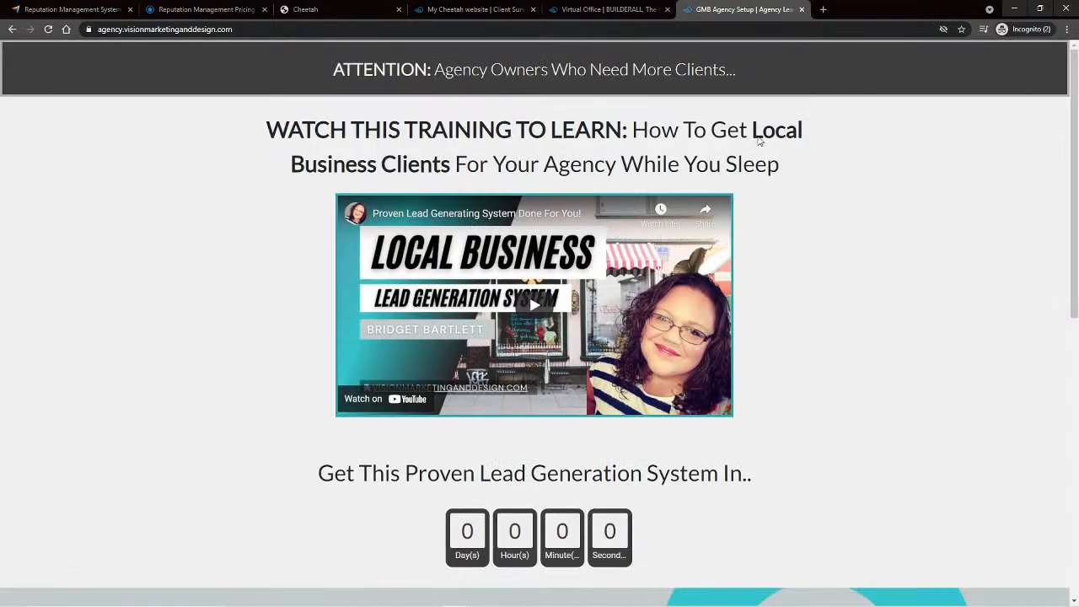
{"action": "scroll", "coordinate": [922, 353], "scroll_direction": "down", "scroll_amount": 7}
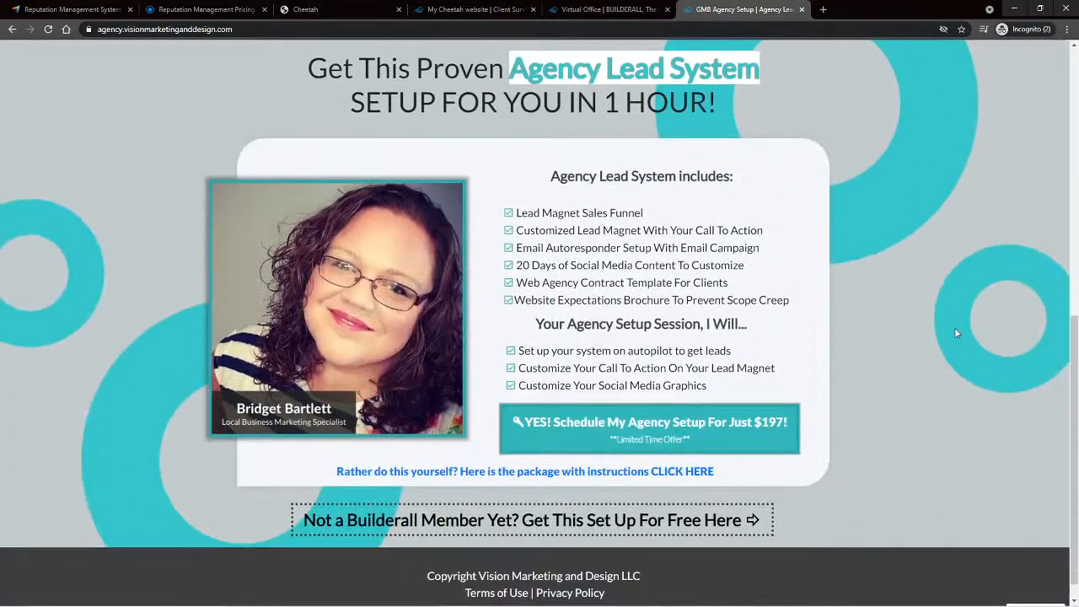
{"action": "scroll", "coordinate": [933, 384], "scroll_direction": "up", "scroll_amount": 1}
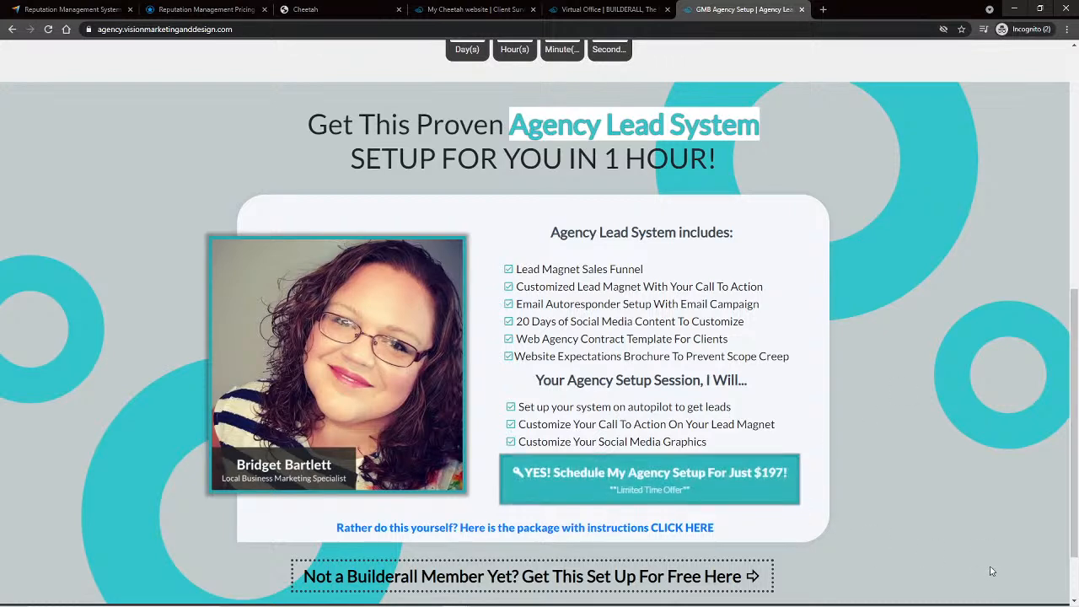
{"action": "scroll", "coordinate": [916, 572], "scroll_direction": "down", "scroll_amount": 1}
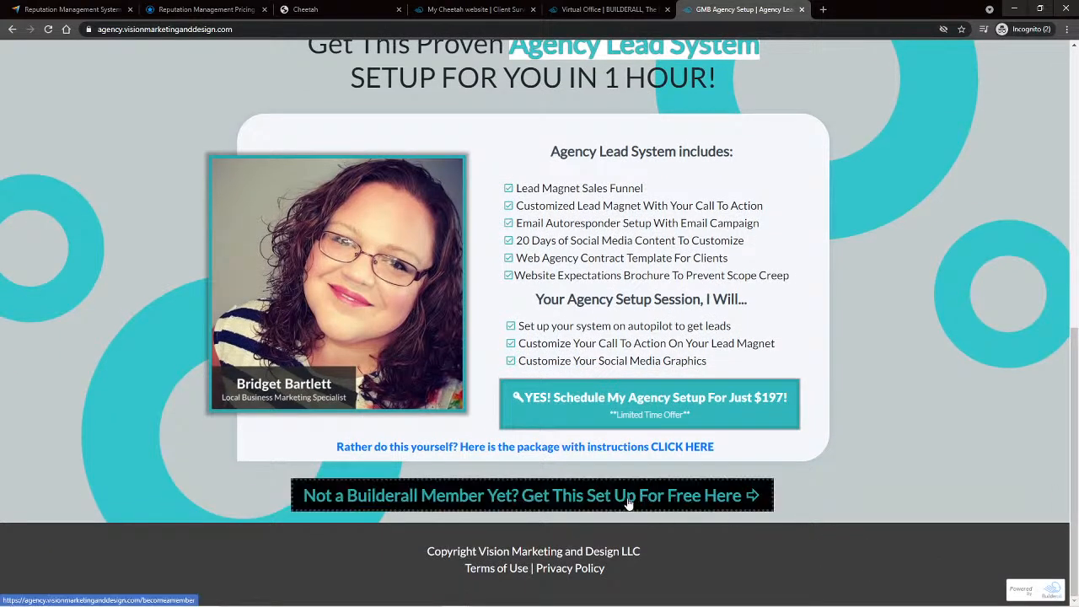
{"action": "left_click", "coordinate": [660, 502]}
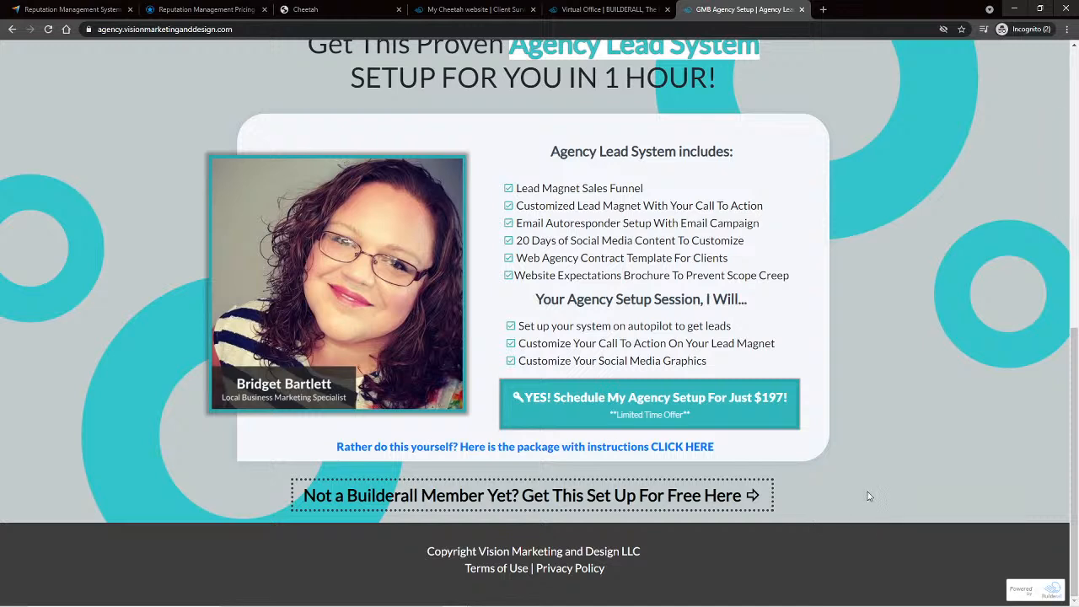
{"action": "scroll", "coordinate": [871, 497], "scroll_direction": "up", "scroll_amount": 1}
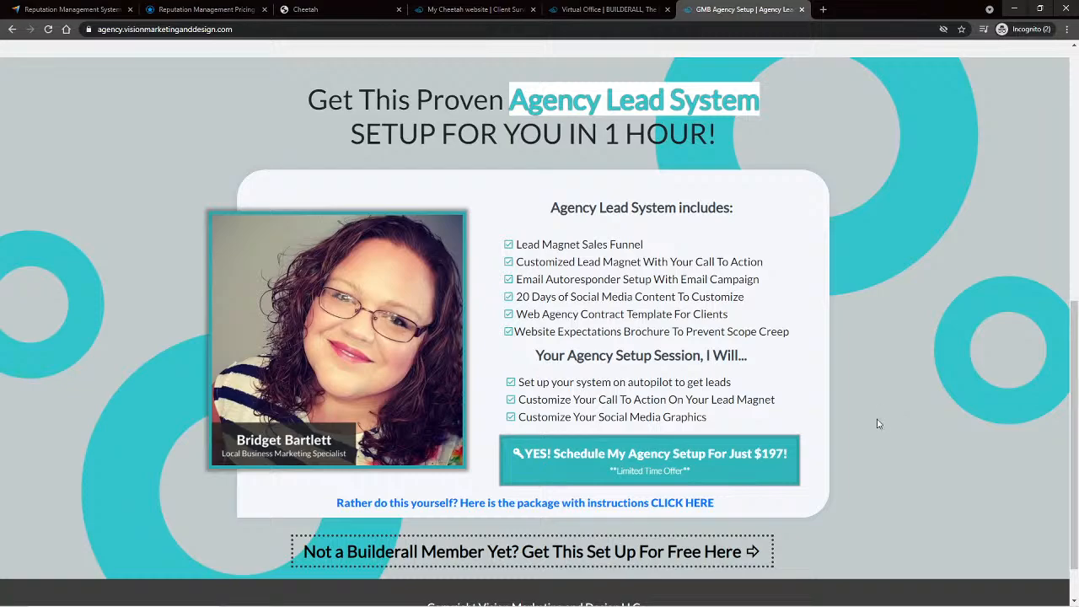
Step: Bring up the Vision Marketing live coaching page in a maximized window and look over its coaching, replay and strategy session links
{"action": "left_click_drag", "start_coordinate": [1078, 54], "coordinate": [408, 28]}
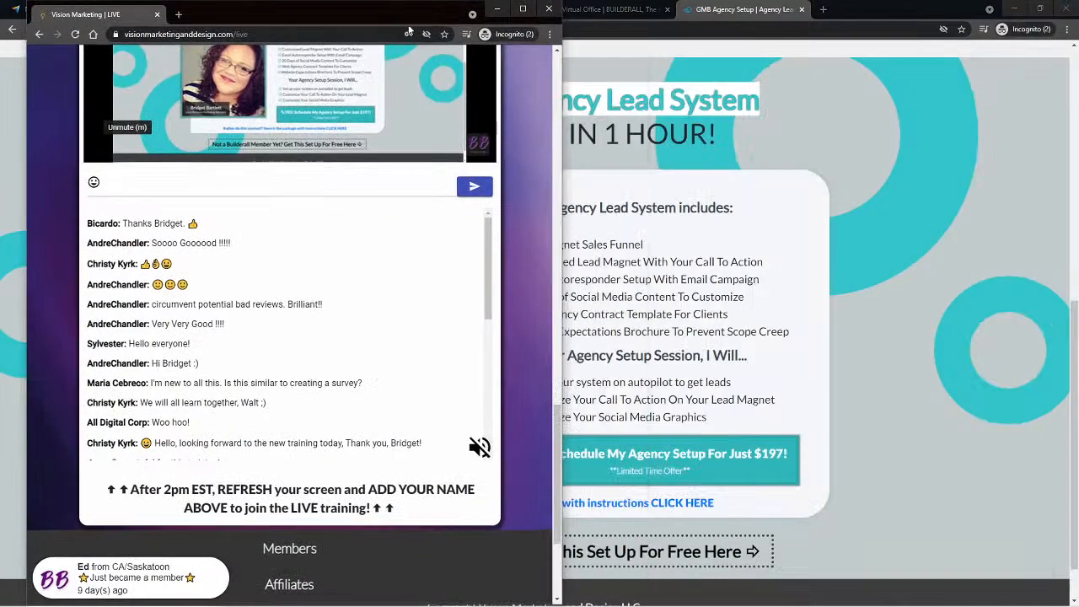
{"action": "left_click", "coordinate": [523, 10]}
{"action": "scroll", "coordinate": [107, 433], "scroll_direction": "up", "scroll_amount": 5}
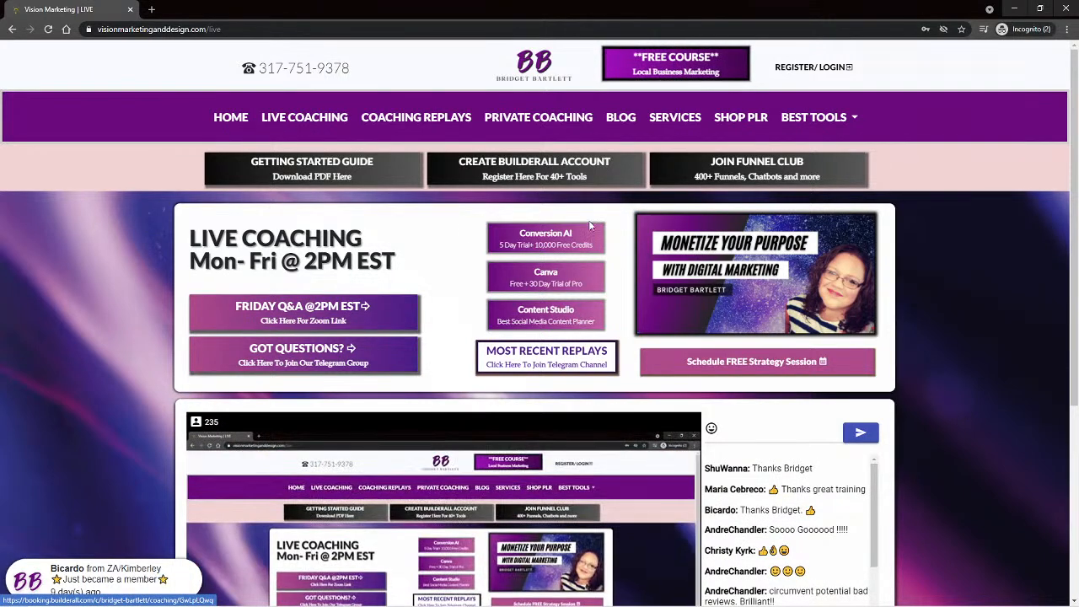
{"action": "scroll", "coordinate": [1006, 509], "scroll_direction": "down", "scroll_amount": 2}
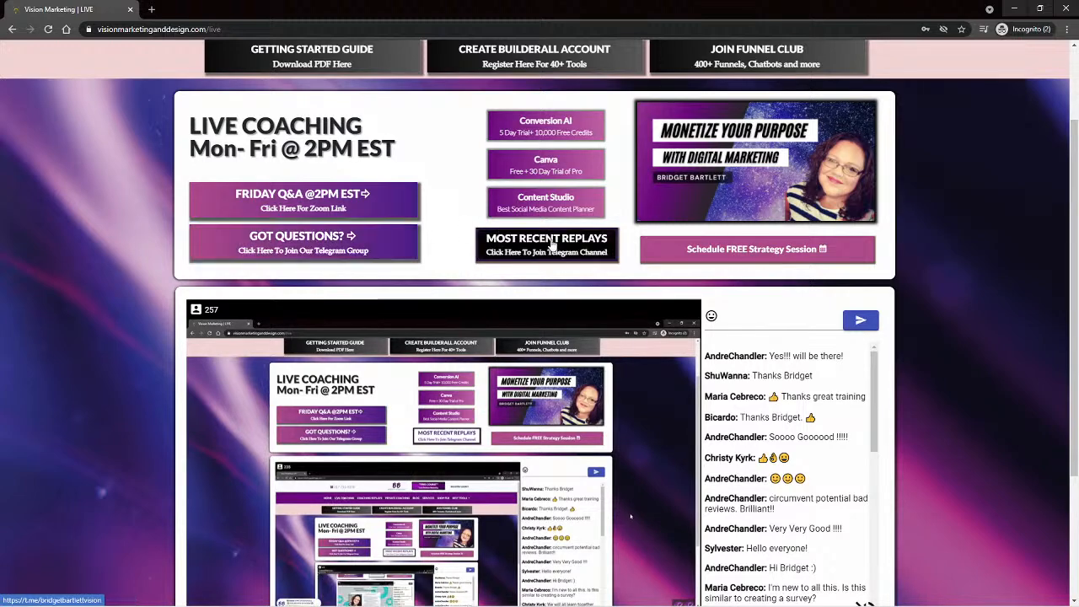
{"action": "scroll", "coordinate": [1016, 336], "scroll_direction": "up", "scroll_amount": 1}
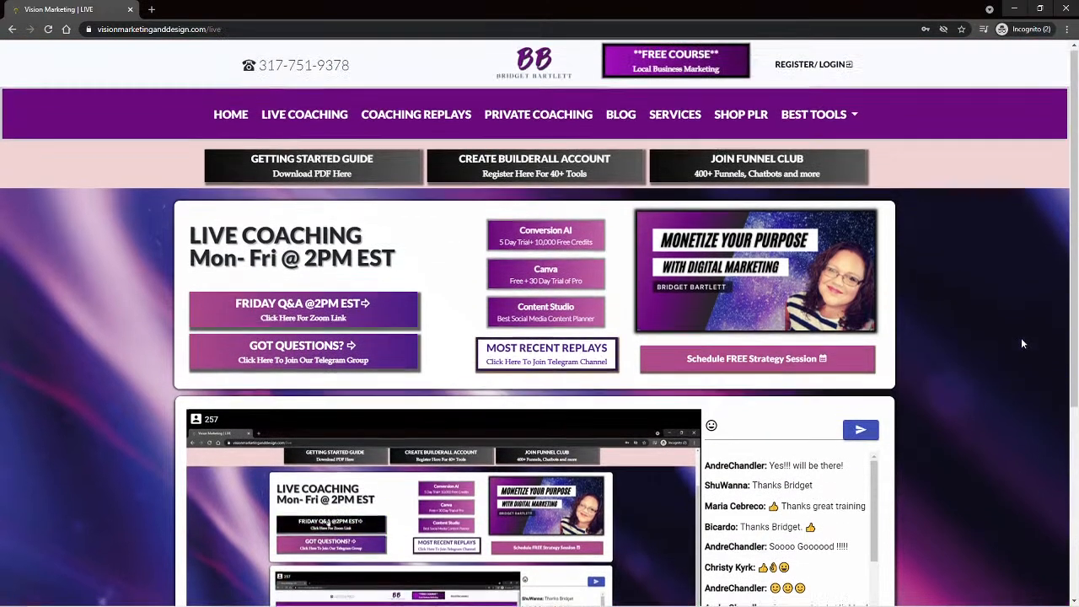